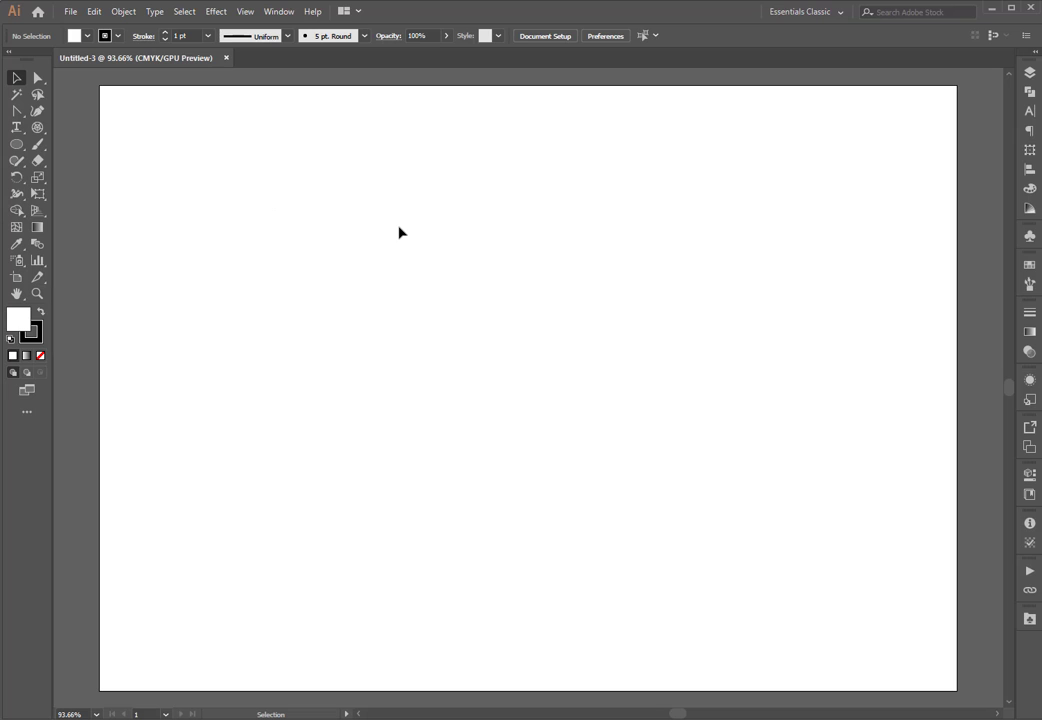
# Step: Draw six overlapping ellipses, about 62 to 94 mm wide, as a cloud silhouette across the artboard's upper half
pyautogui.moveTo(17, 143); pyautogui.dragTo(101, 179)
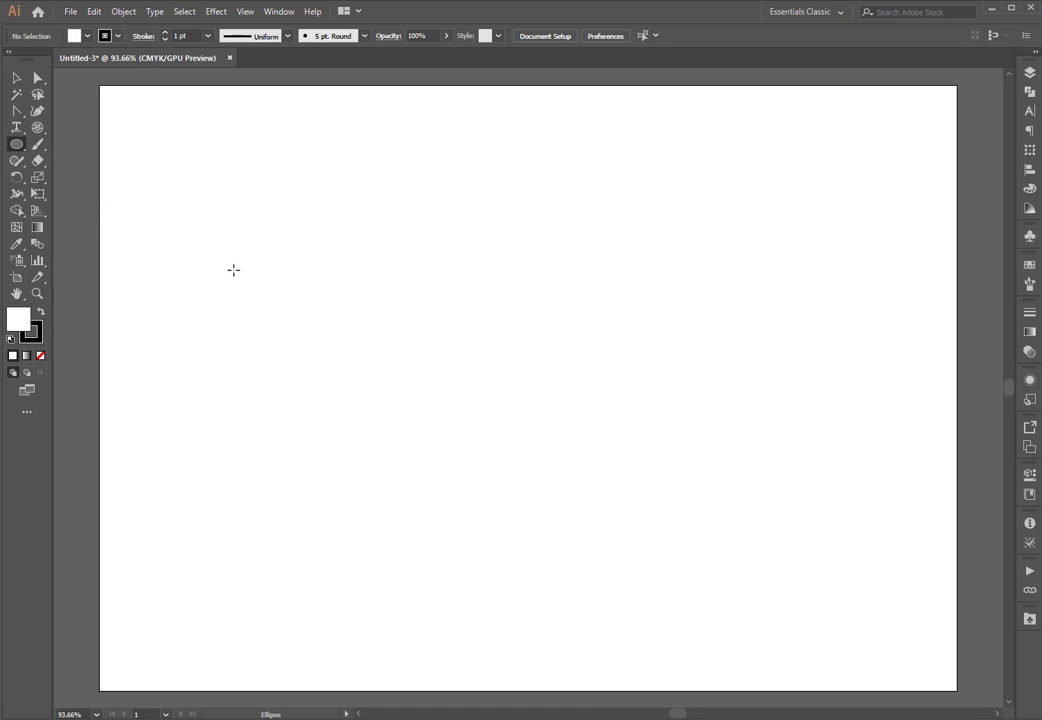
pyautogui.moveTo(210, 238); pyautogui.dragTo(388, 354)
pyautogui.moveTo(318, 187); pyautogui.dragTo(559, 317)
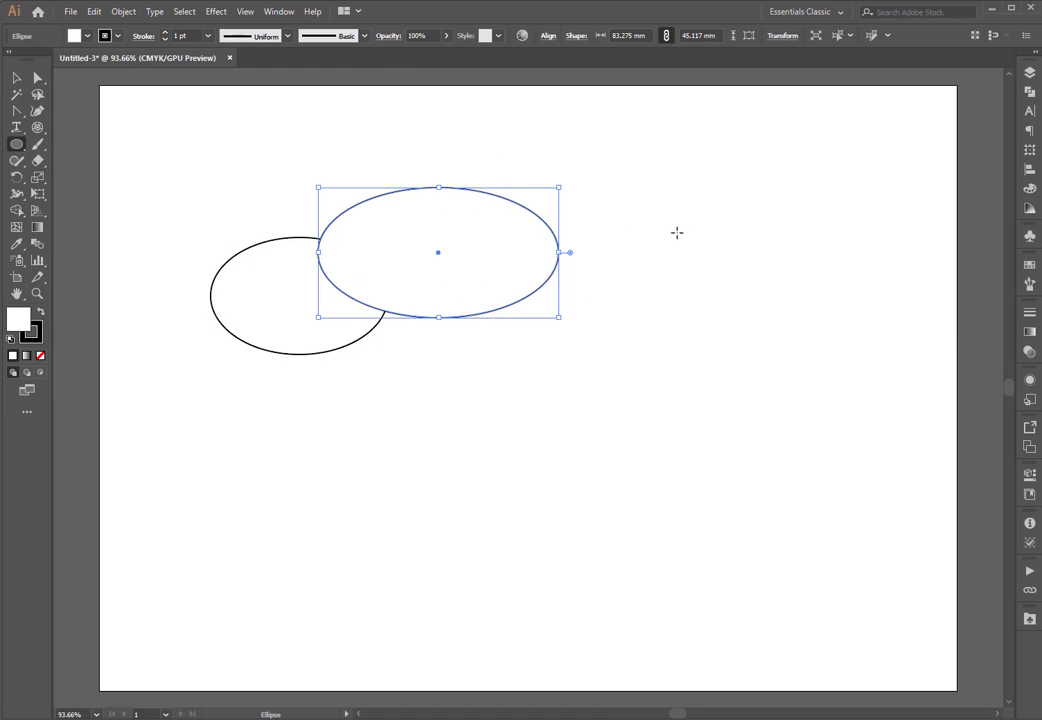
pyautogui.moveTo(691, 231); pyautogui.dragTo(470, 343)
pyautogui.moveTo(316, 386); pyautogui.dragTo(541, 293)
pyautogui.moveTo(575, 175); pyautogui.dragTo(757, 280)
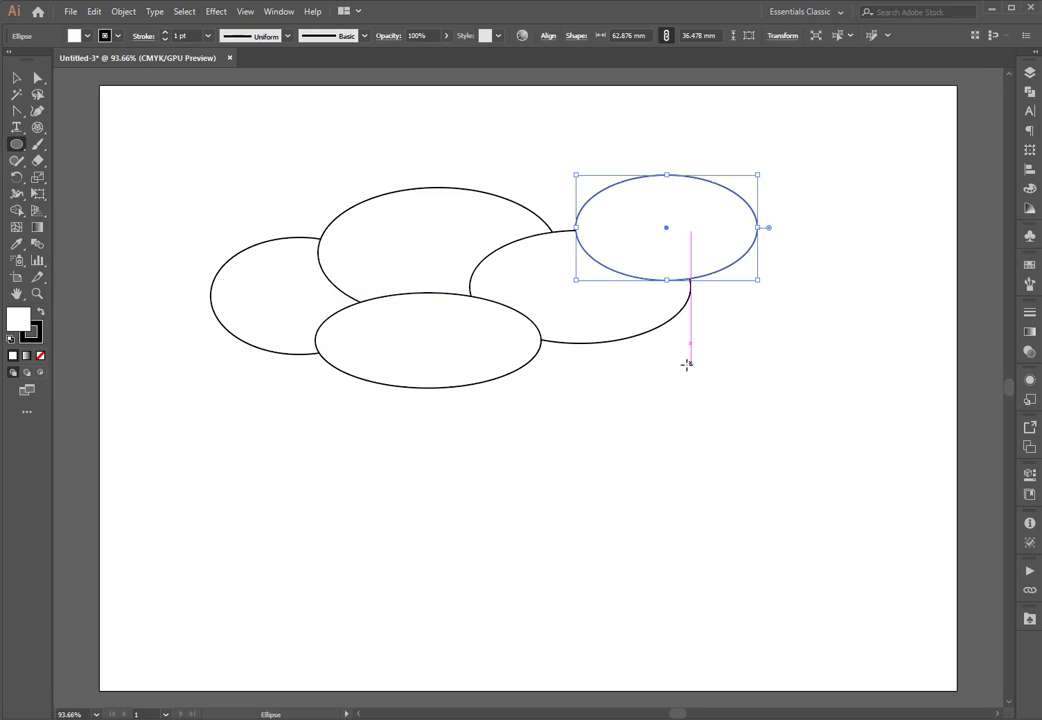
pyautogui.moveTo(700, 394); pyautogui.dragTo(428, 287)
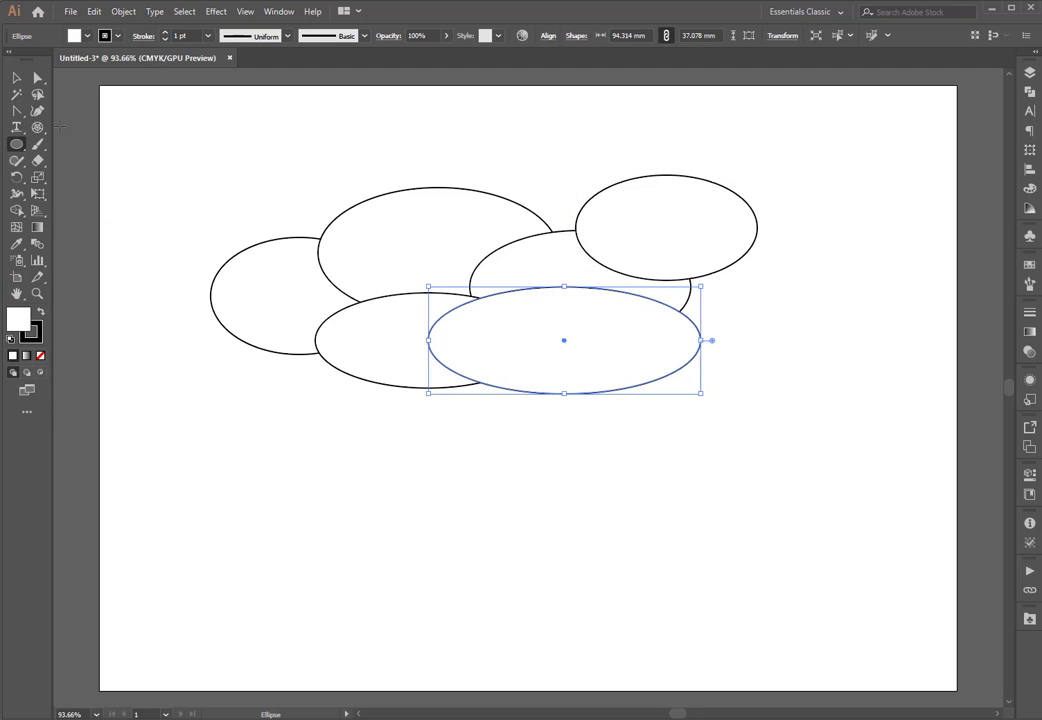
# Step: Select all six ellipses and merge them into a single cloud outline with the Shape Builder tool
pyautogui.click(16, 82)
pyautogui.click(258, 193)
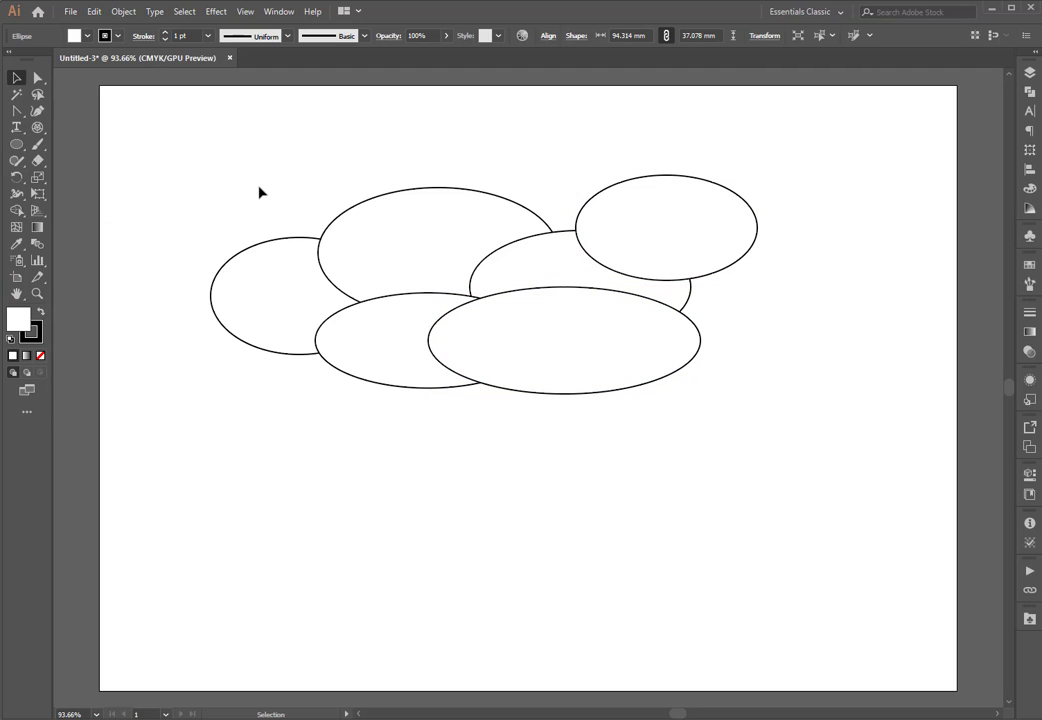
pyautogui.moveTo(184, 118); pyautogui.dragTo(804, 446)
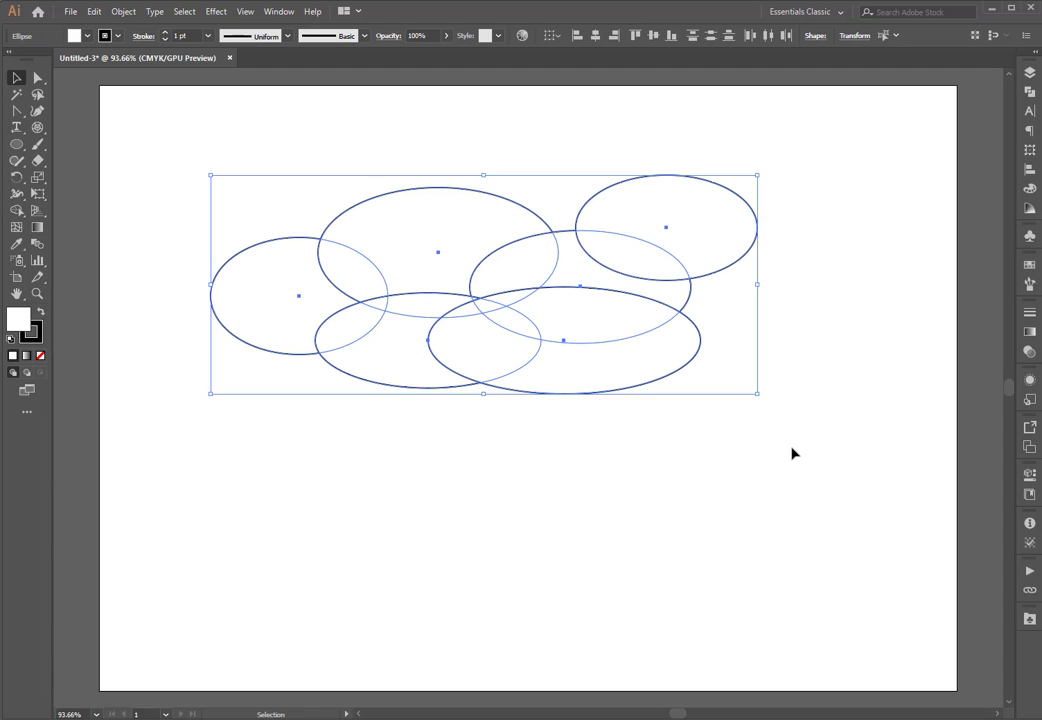
pyautogui.click(16, 212)
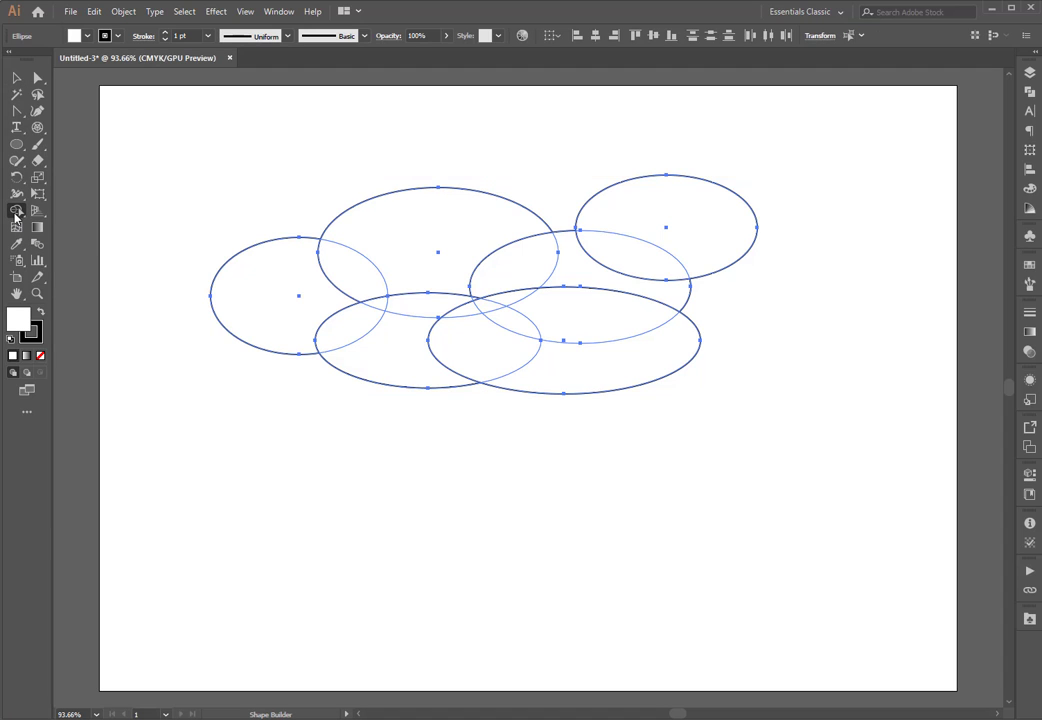
pyautogui.moveTo(677, 248)
pyautogui.mouseDown()
pyautogui.moveTo(645, 266)
pyautogui.moveTo(634, 352)
pyautogui.moveTo(581, 369)
pyautogui.moveTo(375, 347)
pyautogui.moveTo(297, 320)
pyautogui.moveTo(299, 298)
pyautogui.moveTo(366, 266)
pyautogui.moveTo(439, 302)
pyautogui.moveTo(478, 280)
pyautogui.moveTo(518, 283)
pyautogui.moveTo(529, 305)
pyautogui.moveTo(510, 322)
pyautogui.moveTo(424, 296)
pyautogui.moveTo(373, 301)
pyautogui.moveTo(473, 299)
pyautogui.moveTo(487, 321)
pyautogui.moveTo(520, 336)
pyautogui.moveTo(621, 313)
pyautogui.moveTo(524, 271)
pyautogui.moveTo(350, 286)
pyautogui.moveTo(510, 346)
pyautogui.moveTo(370, 295)
pyautogui.moveTo(535, 309)
pyautogui.moveTo(525, 292)
pyautogui.moveTo(462, 265)
pyautogui.moveTo(416, 277)
pyautogui.moveTo(467, 315)
pyautogui.moveTo(579, 326)
pyautogui.mouseUp()
pyautogui.moveTo(625, 265)
pyautogui.mouseDown()
pyautogui.moveTo(565, 253)
pyautogui.moveTo(554, 284)
pyautogui.moveTo(585, 352)
pyautogui.moveTo(595, 348)
pyautogui.moveTo(555, 287)
pyautogui.moveTo(510, 239)
pyautogui.moveTo(413, 272)
pyautogui.moveTo(322, 279)
pyautogui.moveTo(329, 338)
pyautogui.moveTo(387, 310)
pyautogui.moveTo(398, 253)
pyautogui.moveTo(443, 308)
pyautogui.moveTo(538, 304)
pyautogui.mouseUp()
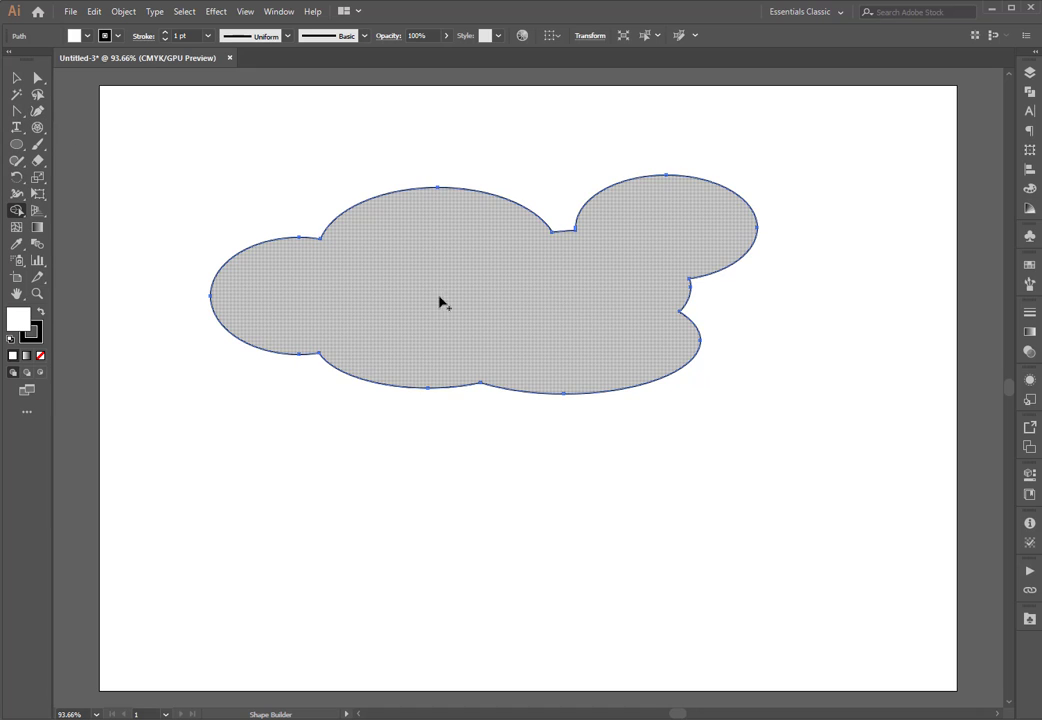
pyautogui.click(16, 77)
pyautogui.click(263, 139)
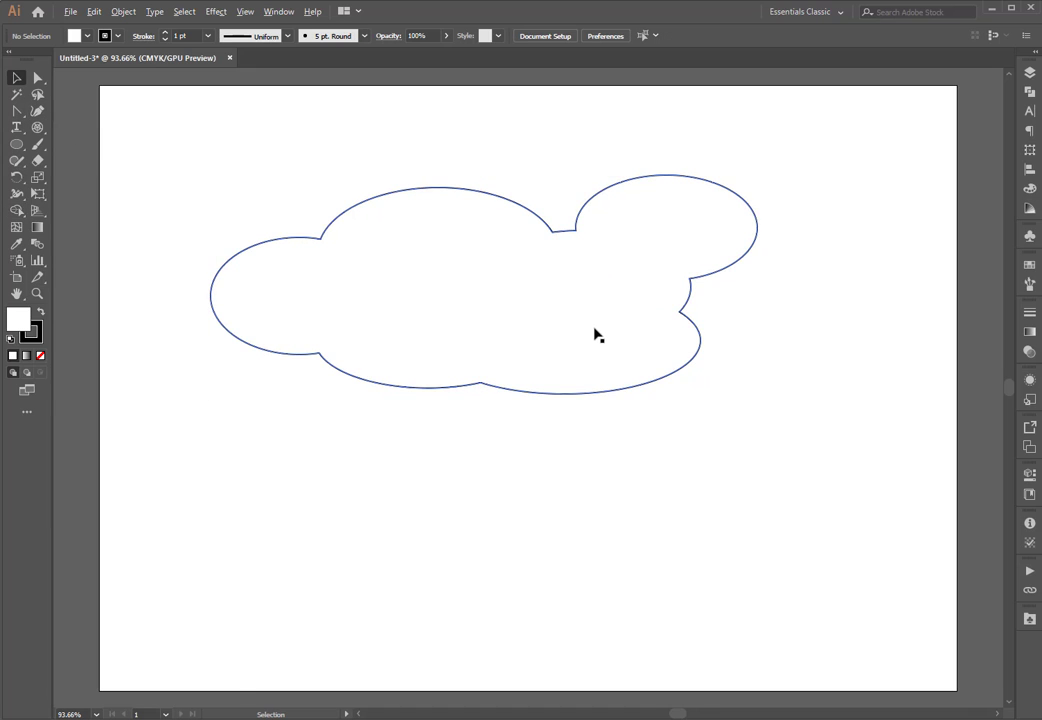
# Step: Move the cloud toward the artboard's upper-left corner and set its stroke weight to 2 pt
pyautogui.scroll(-1, 594, 334)
pyautogui.moveTo(648, 328); pyautogui.dragTo(587, 285)
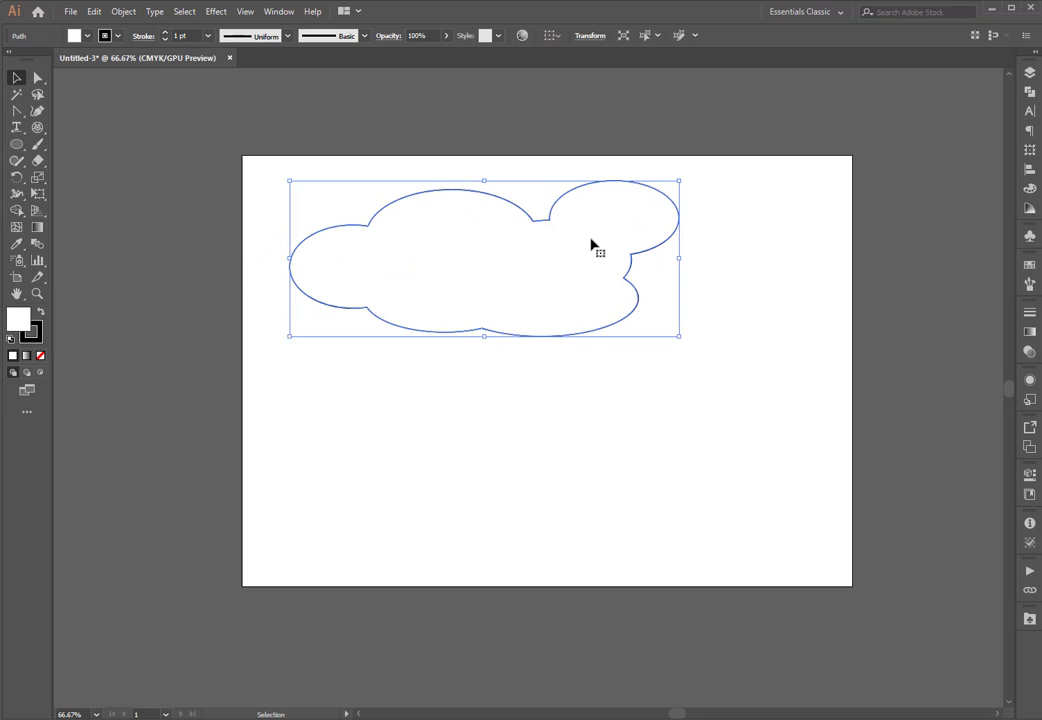
pyautogui.scroll(1, 499, 198)
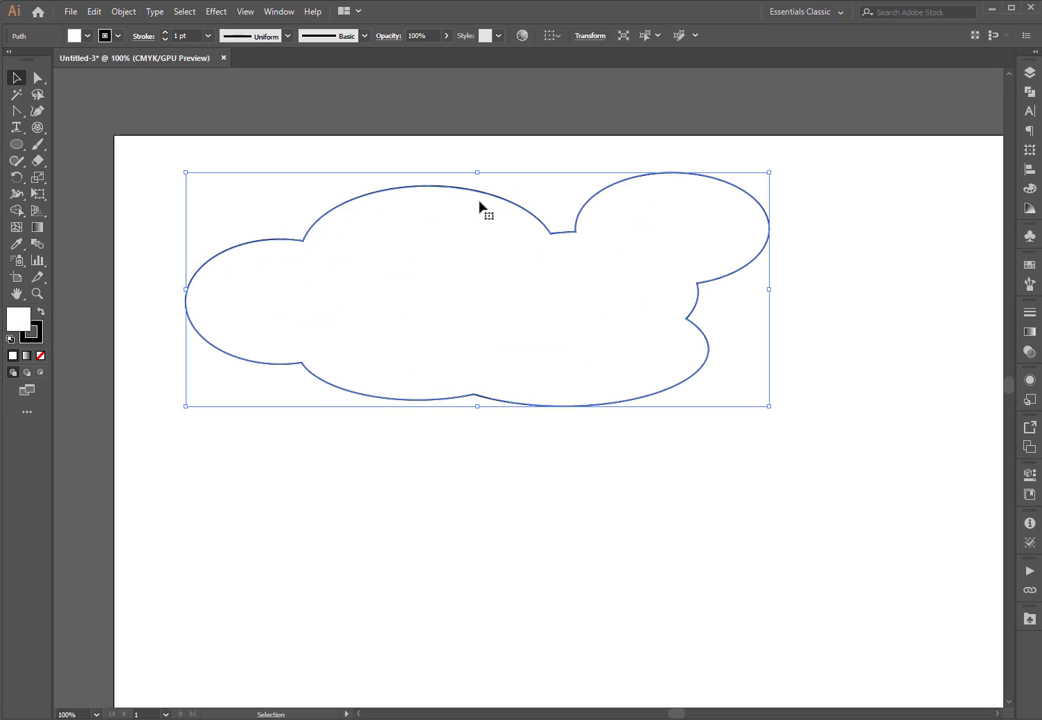
pyautogui.click(166, 35)
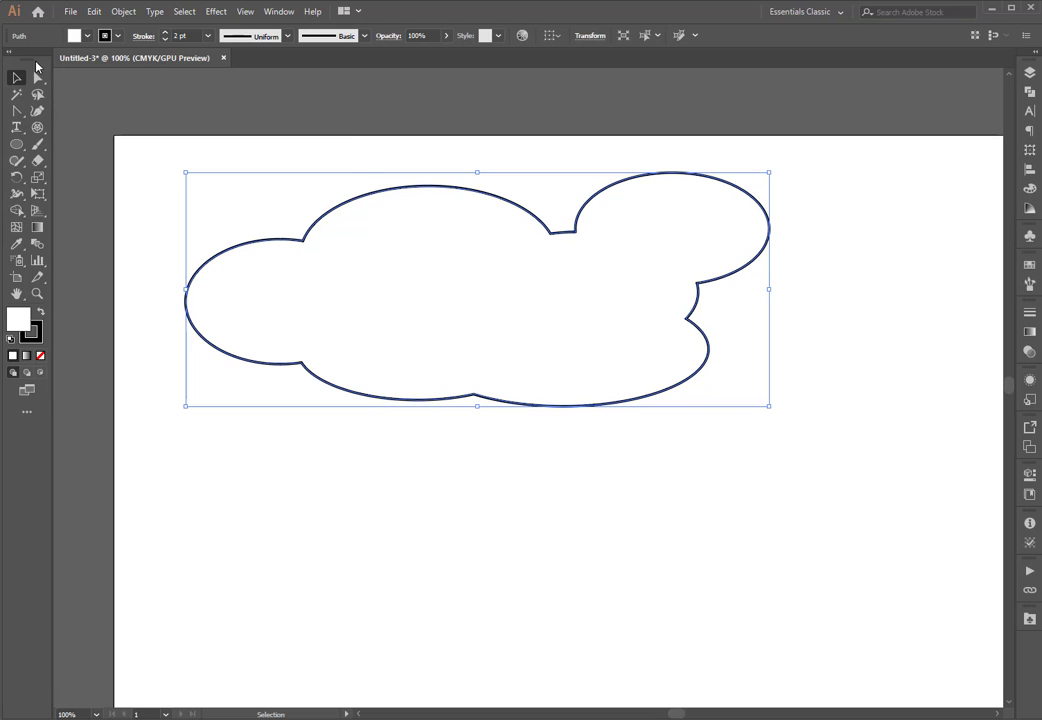
# Step: Fill the cloud with bright blue, make its stroke white, and deselect it
pyautogui.click(86, 37)
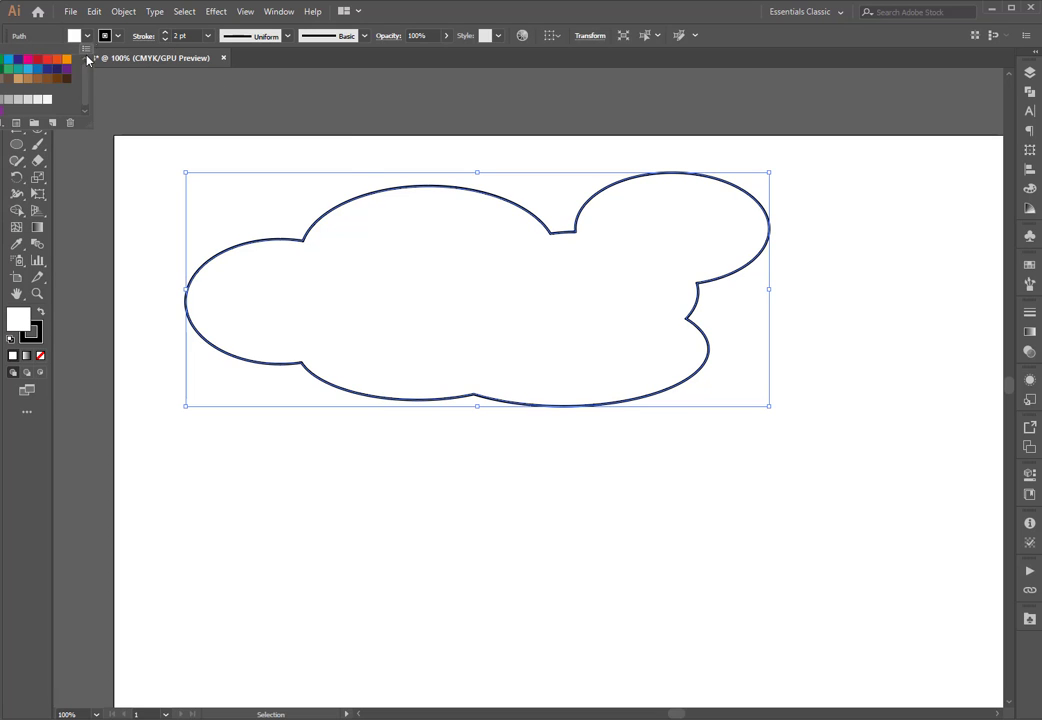
pyautogui.click(8, 63)
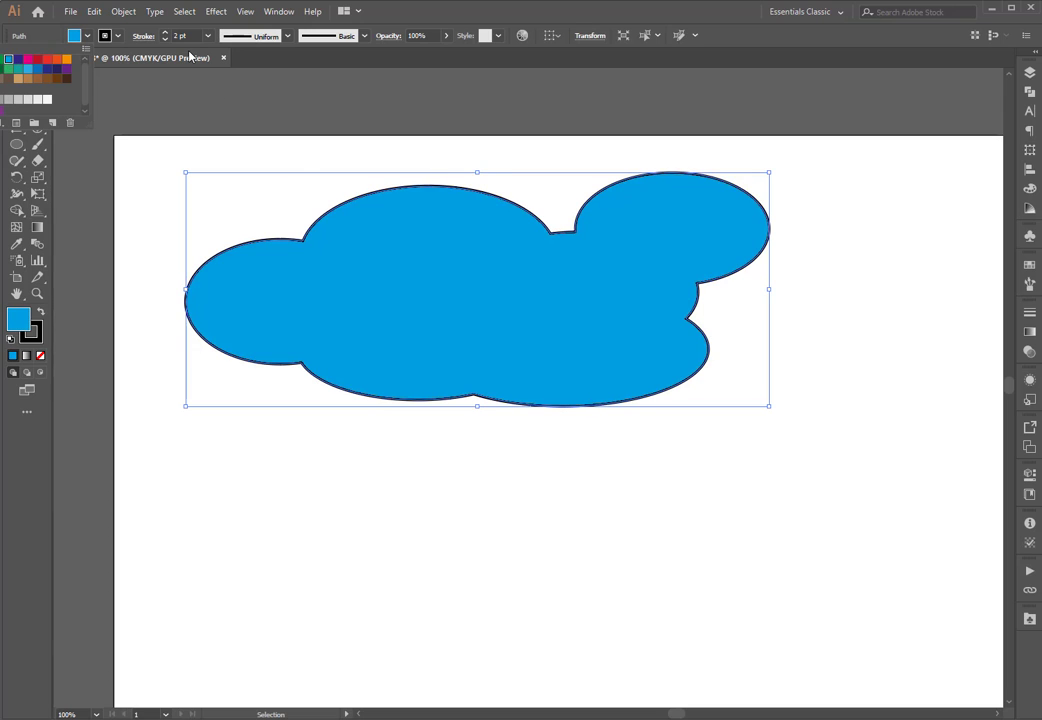
pyautogui.click(117, 36)
pyautogui.click(117, 36)
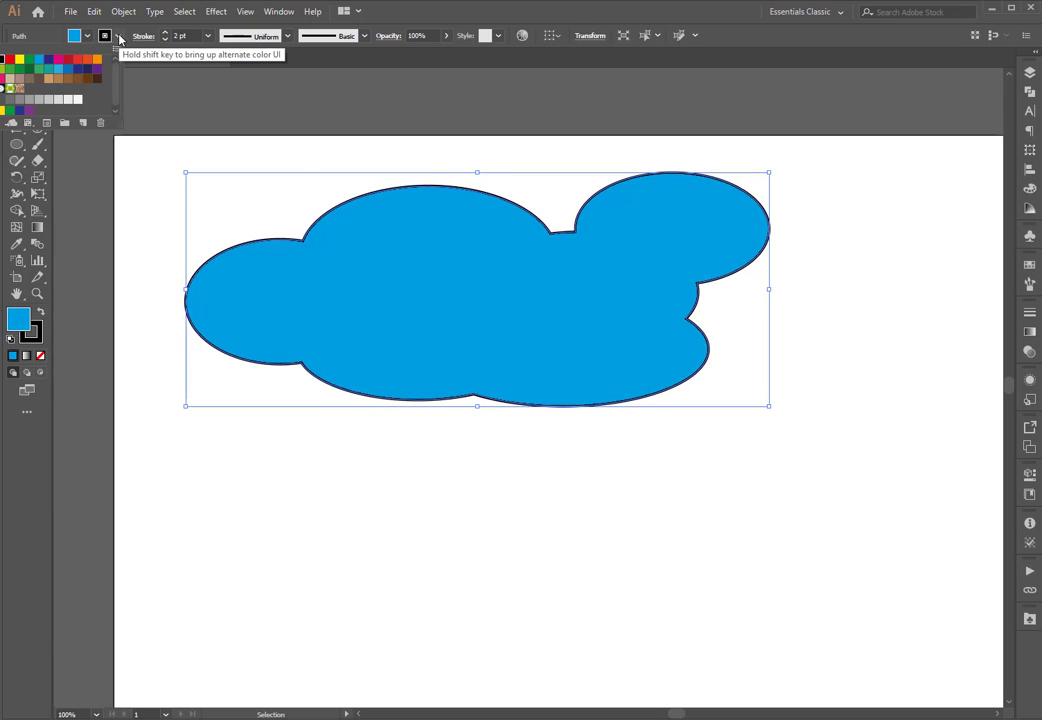
pyautogui.click(20, 62)
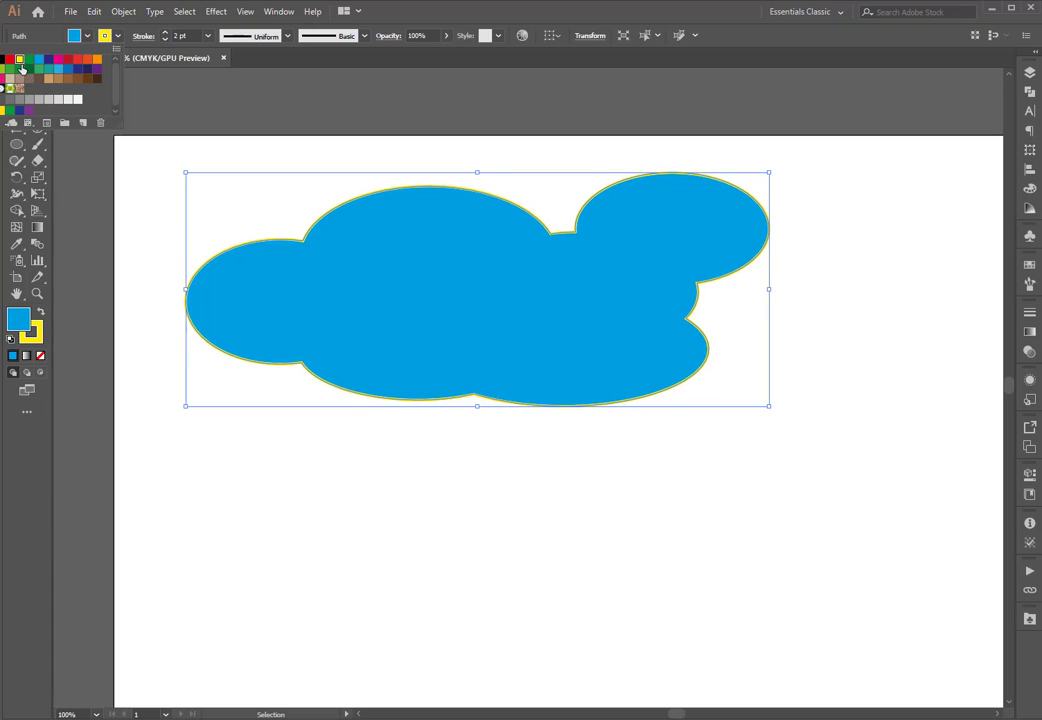
pyautogui.click(77, 100)
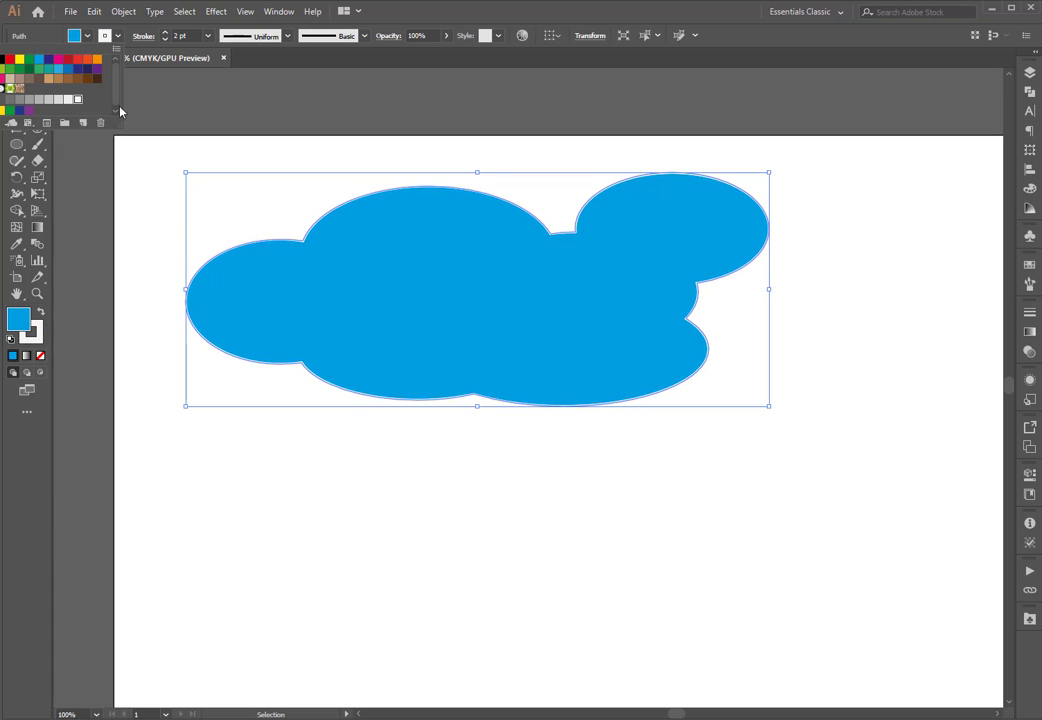
pyautogui.click(870, 243)
pyautogui.click(836, 292)
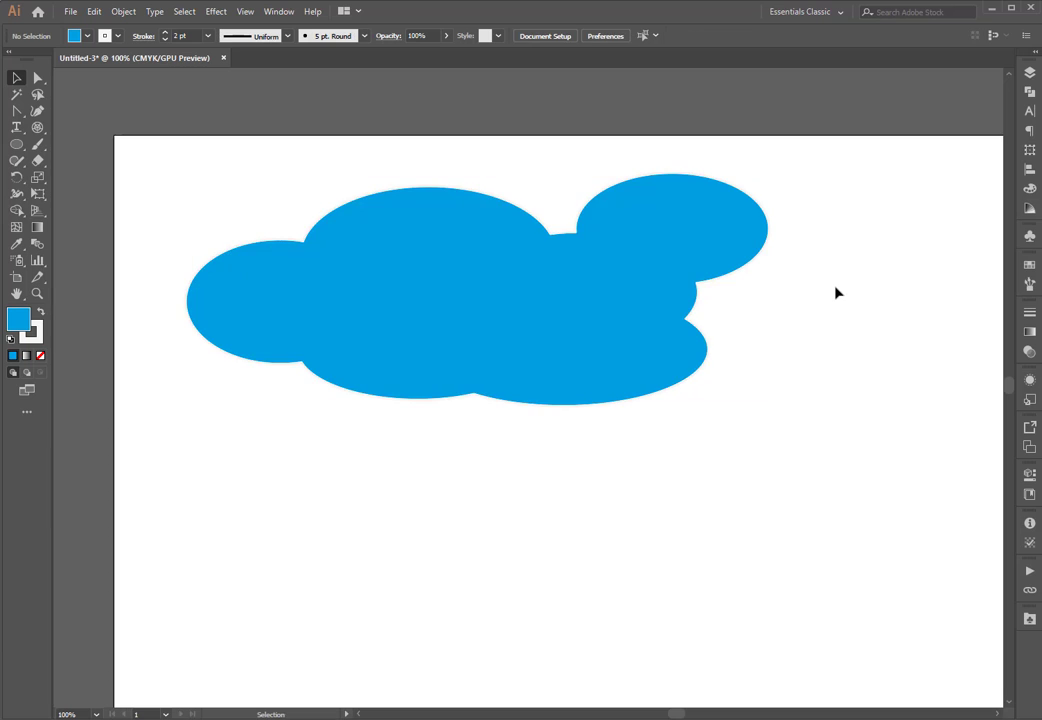
pyautogui.scroll(-2, 872, 319)
pyautogui.scroll(2, 872, 319)
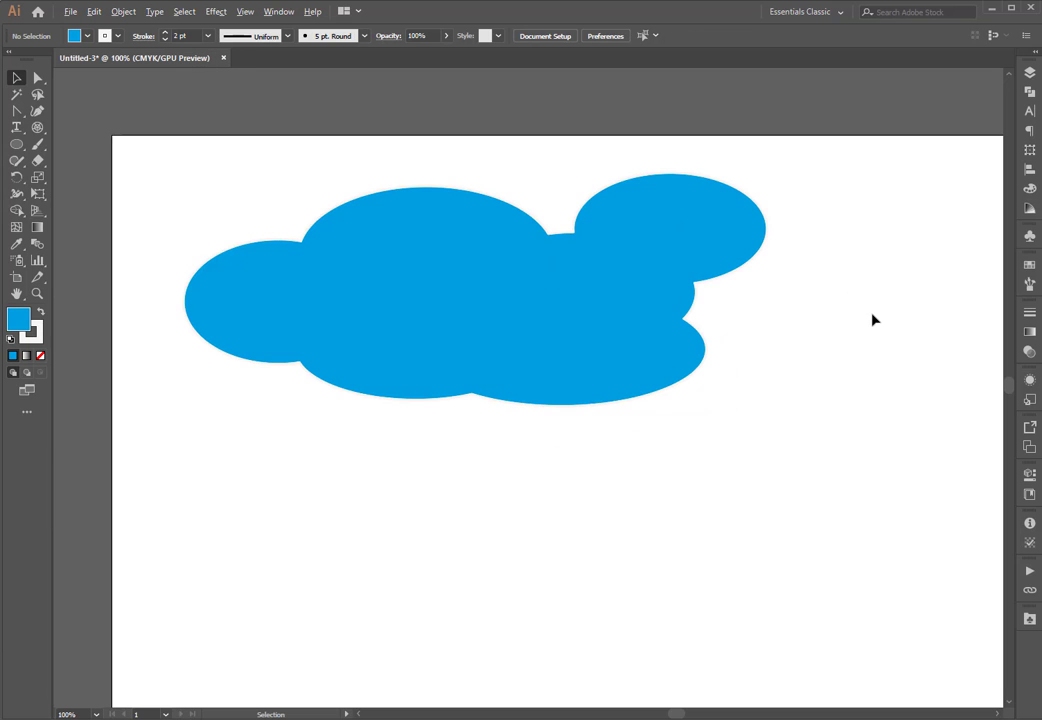
pyautogui.click(87, 36)
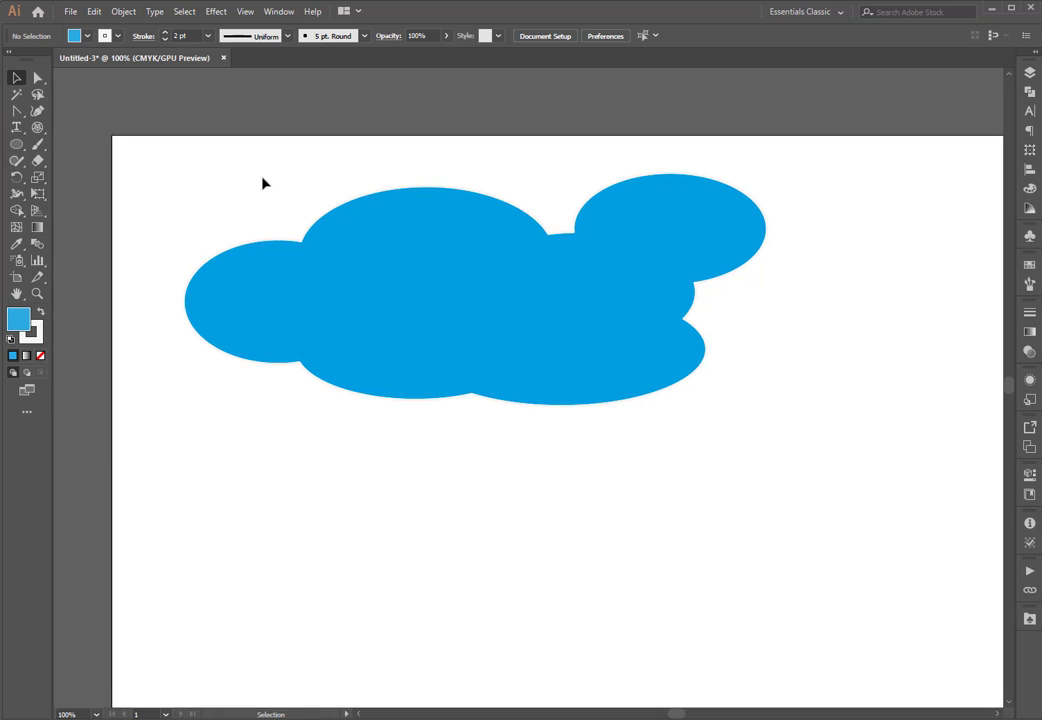
pyautogui.click(451, 263)
pyautogui.click(872, 312)
# Step: Reposition the blue cloud on the artboard and delete it
pyautogui.scroll(-1, 872, 312)
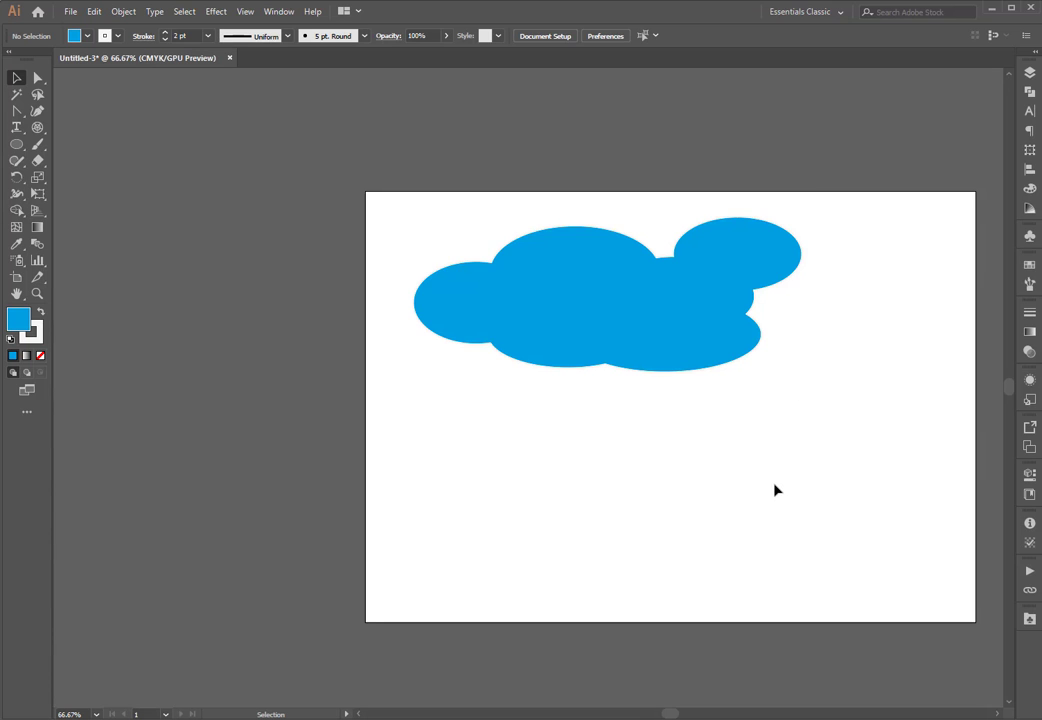
pyautogui.moveTo(689, 331); pyautogui.dragTo(737, 479)
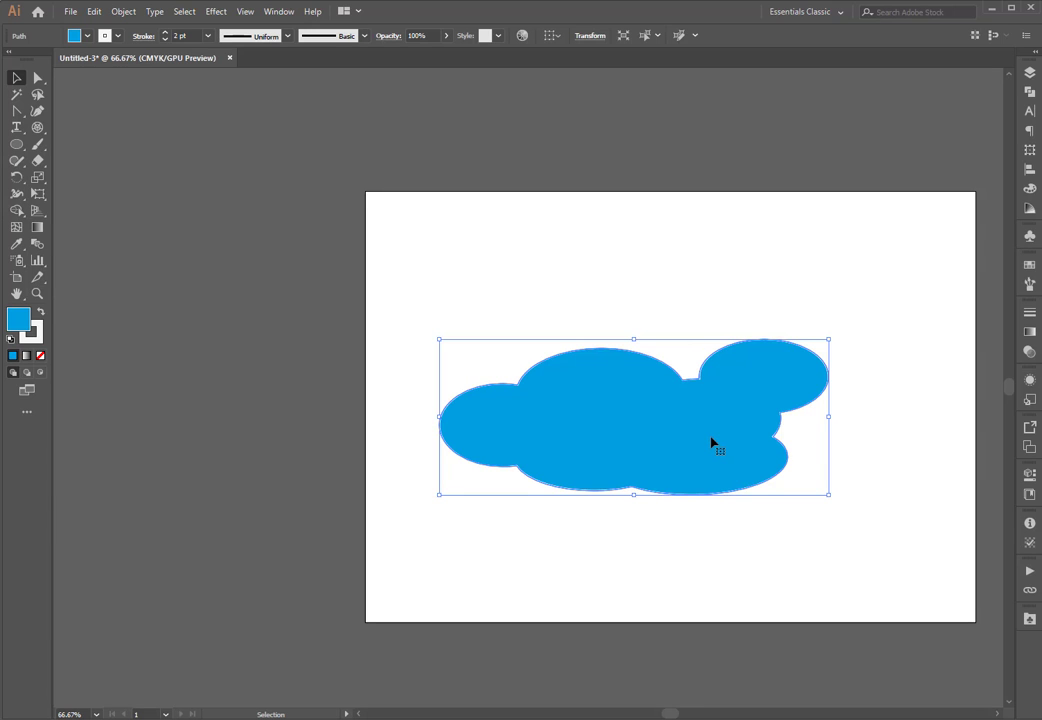
pyautogui.moveTo(704, 443); pyautogui.dragTo(705, 351)
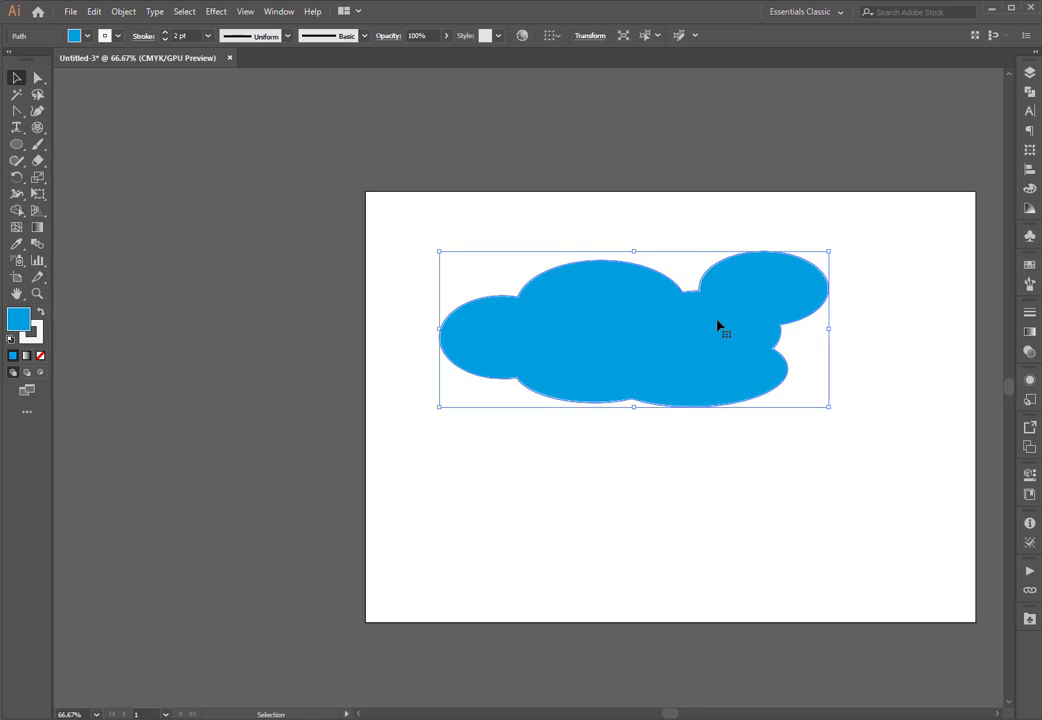
pyautogui.press('Delete')
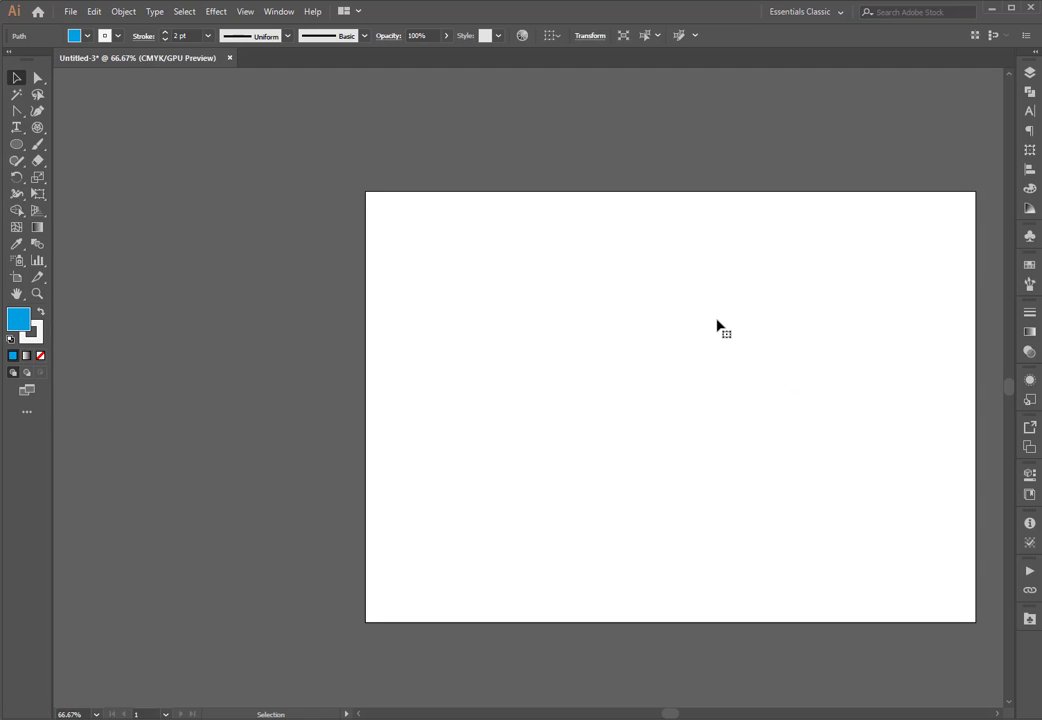
# Step: Draw four overlapping blue ellipses as a smaller cloud, with one about 50 × 23 mm at the lower middle
pyautogui.click(16, 144)
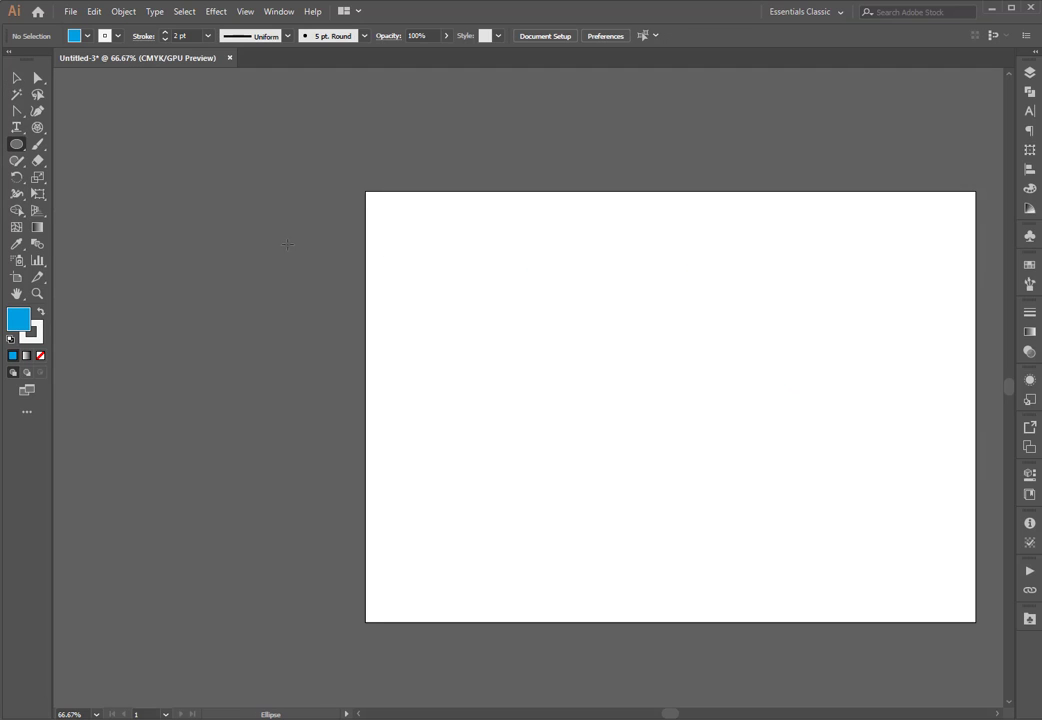
pyautogui.moveTo(420, 281); pyautogui.dragTo(522, 353)
pyautogui.moveTo(491, 260); pyautogui.dragTo(585, 340)
pyautogui.moveTo(670, 277)
pyautogui.mouseDown()
pyautogui.moveTo(550, 359)
pyautogui.moveTo(594, 318)
pyautogui.mouseUp()
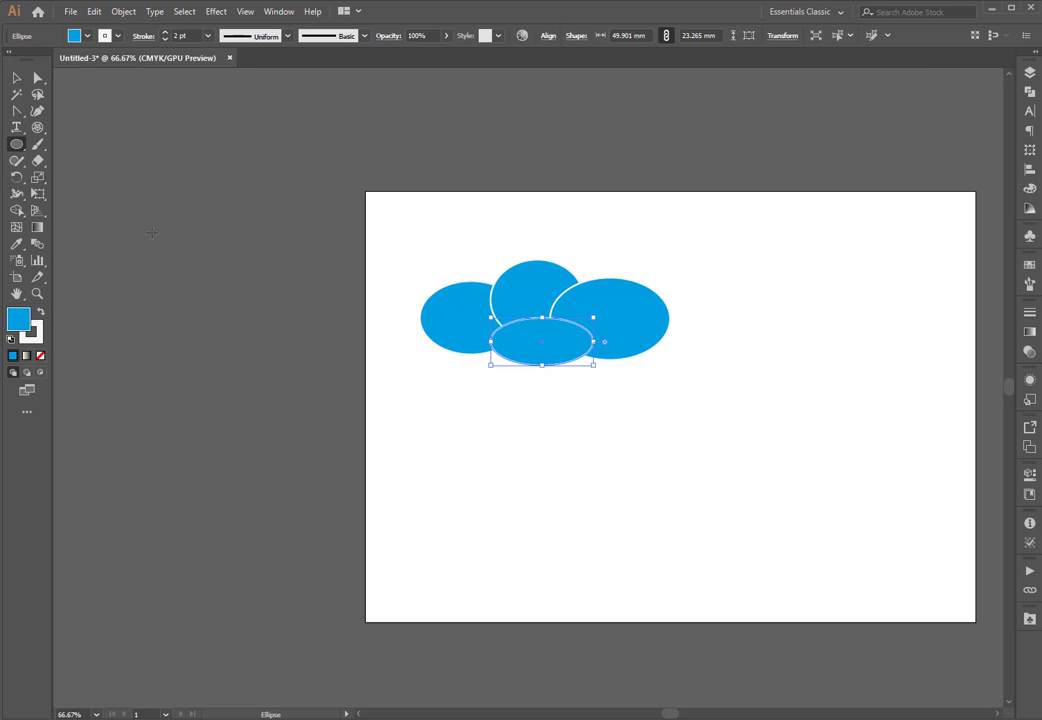
# Step: Select the four blue ellipses and merge them into one cloud shape with the Shape Builder tool
pyautogui.click(16, 77)
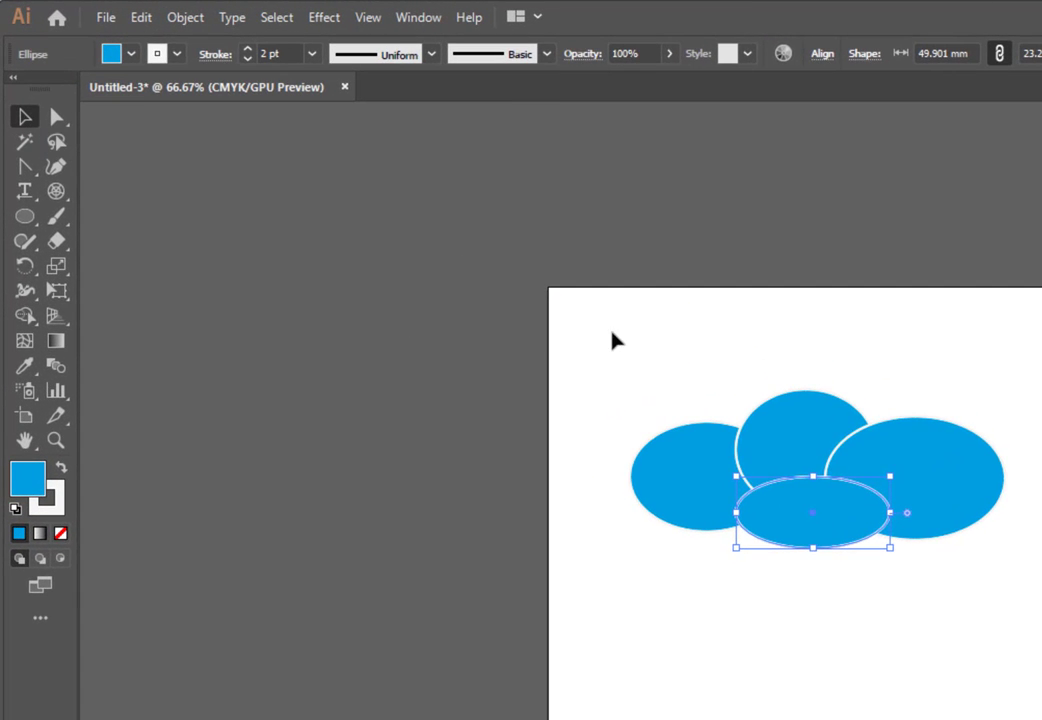
pyautogui.moveTo(628, 326); pyautogui.dragTo(1030, 610)
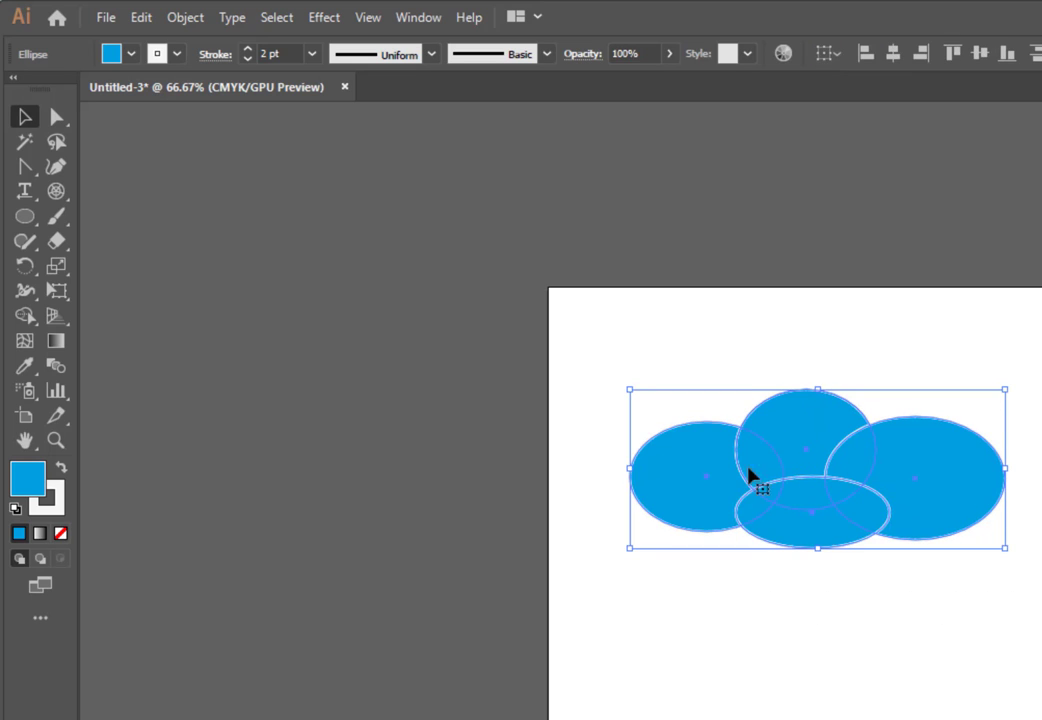
pyautogui.click(25, 316)
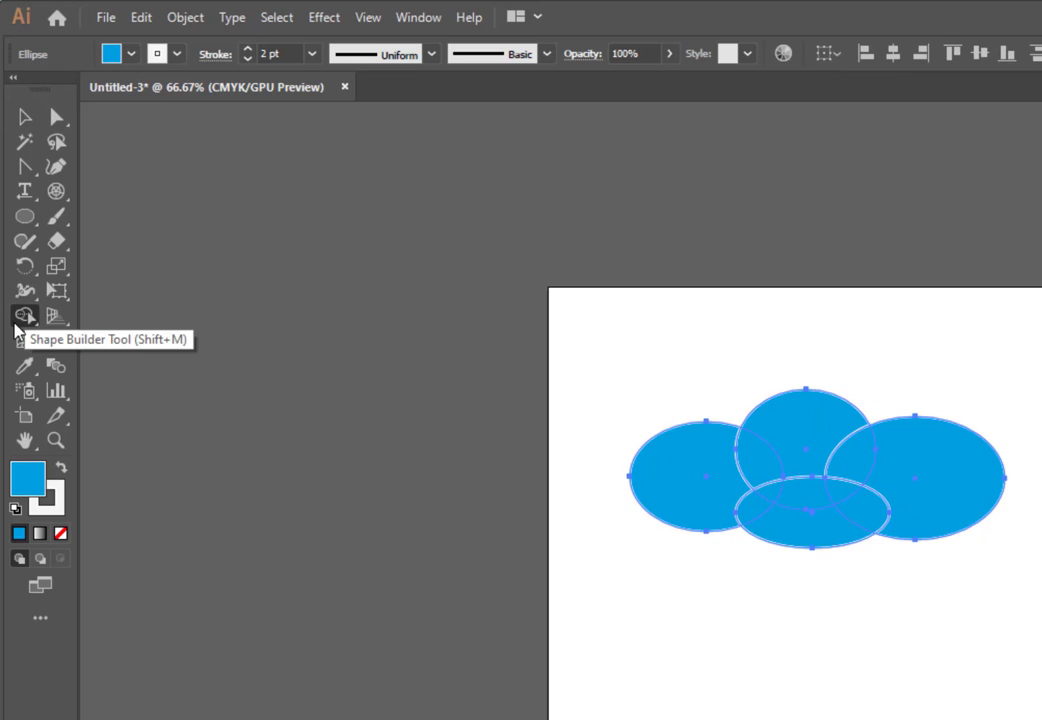
pyautogui.moveTo(920, 483)
pyautogui.mouseDown()
pyautogui.moveTo(842, 521)
pyautogui.moveTo(723, 514)
pyautogui.moveTo(778, 465)
pyautogui.moveTo(800, 523)
pyautogui.moveTo(844, 498)
pyautogui.moveTo(791, 505)
pyautogui.moveTo(755, 450)
pyautogui.moveTo(926, 488)
pyautogui.moveTo(716, 463)
pyautogui.moveTo(928, 509)
pyautogui.moveTo(731, 472)
pyautogui.moveTo(830, 458)
pyautogui.moveTo(765, 490)
pyautogui.moveTo(798, 494)
pyautogui.moveTo(833, 526)
pyautogui.mouseUp()
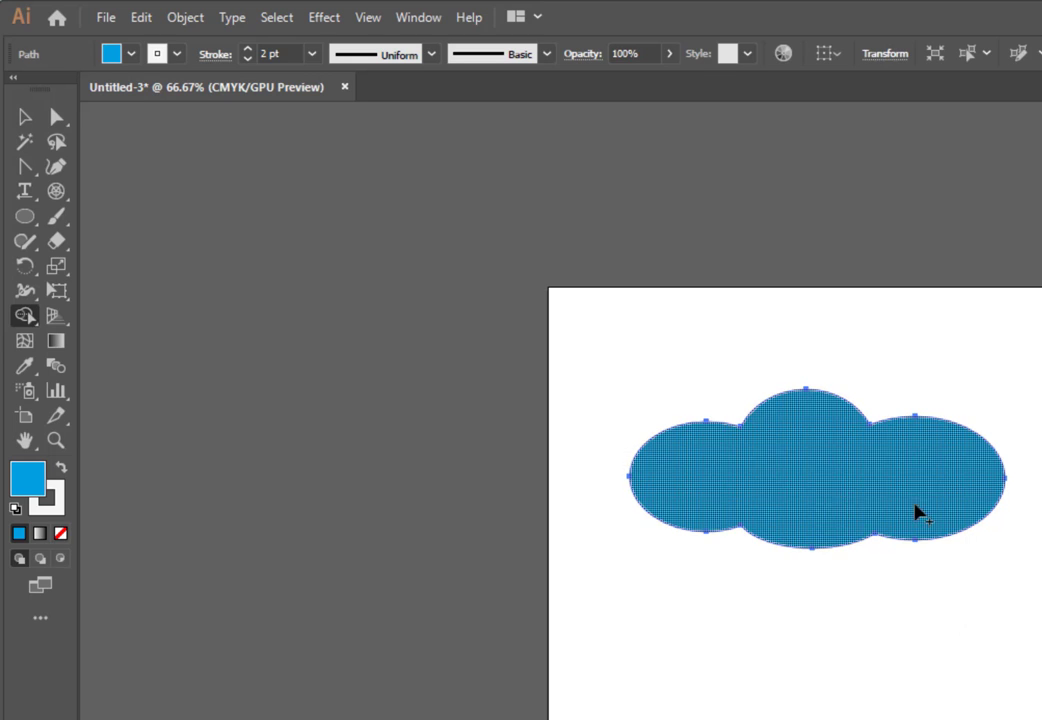
# Step: Move the merged blue cloud slightly up and to the right on the artboard
pyautogui.click(24, 117)
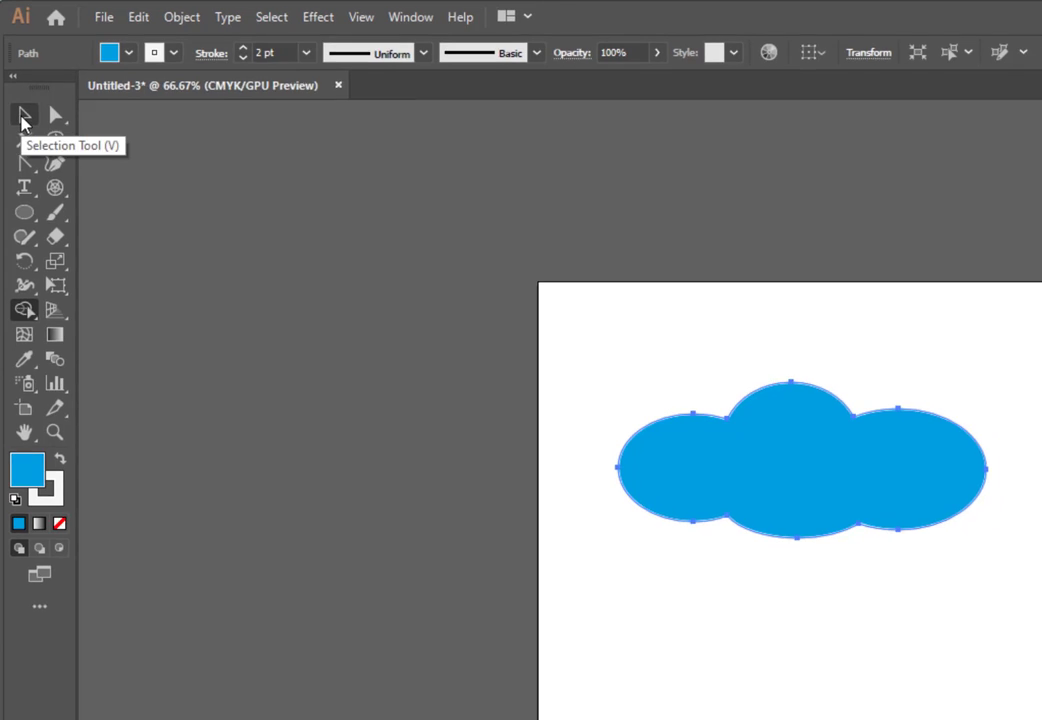
pyautogui.moveTo(913, 489); pyautogui.dragTo(933, 477)
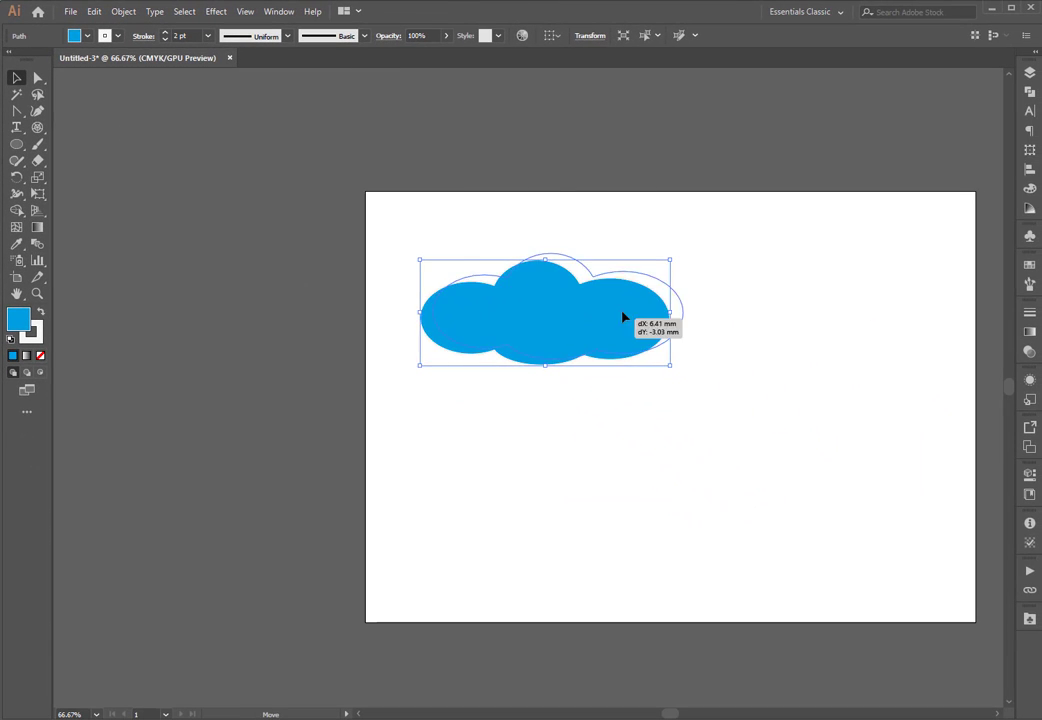
pyautogui.moveTo(622, 317); pyautogui.dragTo(637, 312)
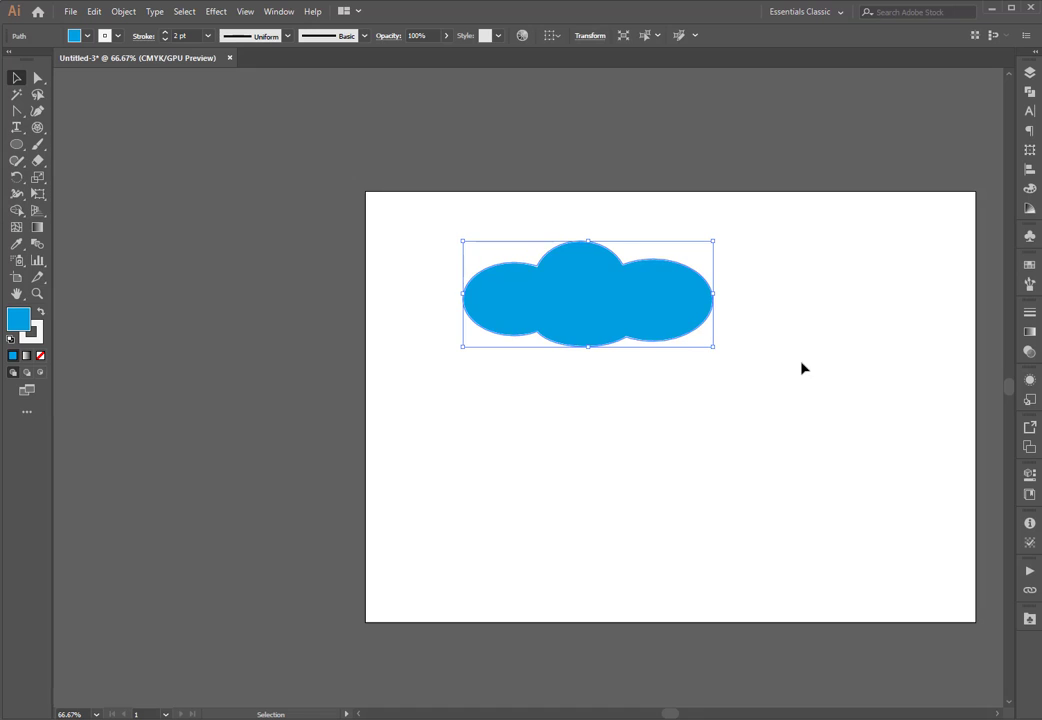
# Step: Change the merged cloud's fill colour to yellow
pyautogui.click(842, 365)
pyautogui.click(675, 326)
pyautogui.click(75, 39)
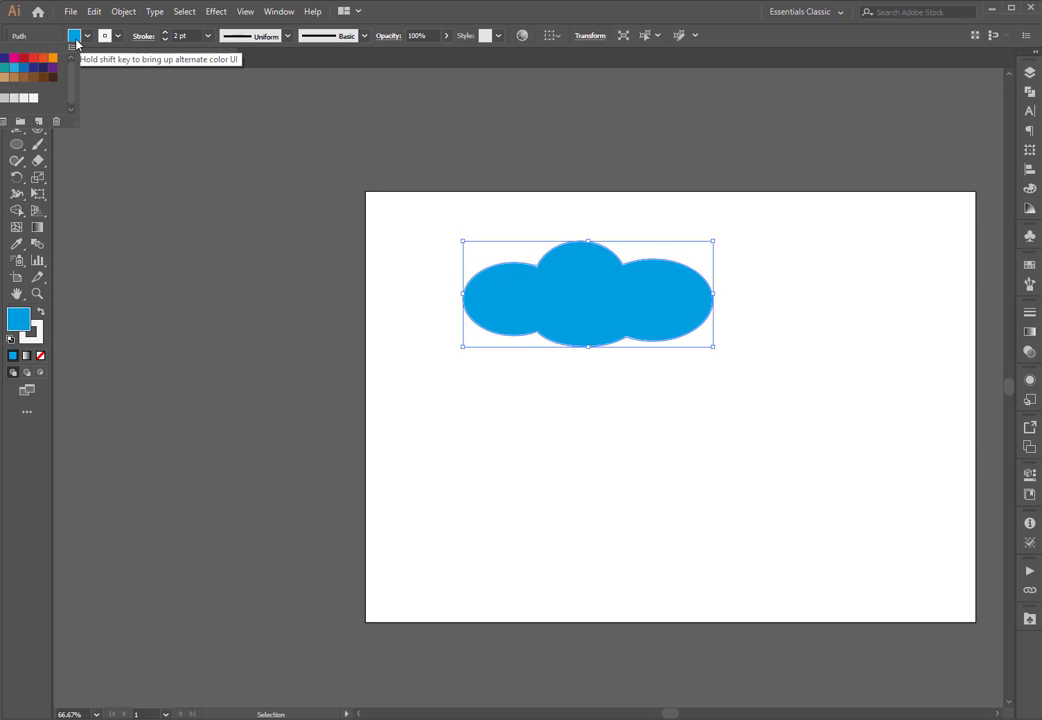
pyautogui.click(2, 57)
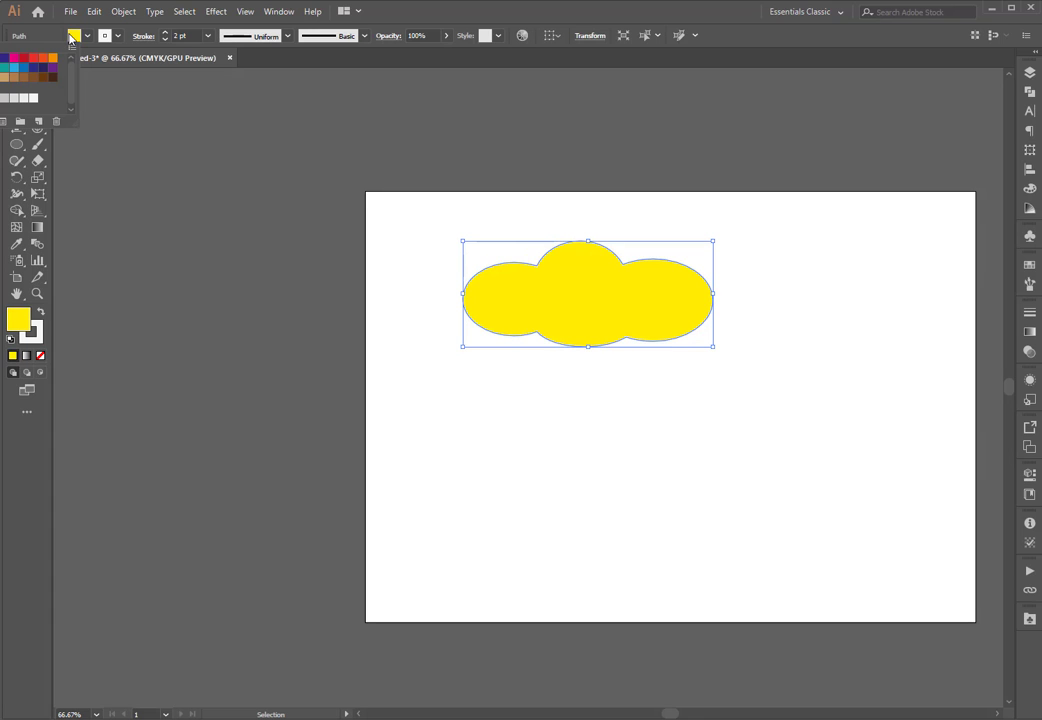
# Step: Change the yellow cloud's stroke colour to black and set its stroke weight to 5 pt
pyautogui.click(119, 41)
pyautogui.click(27, 62)
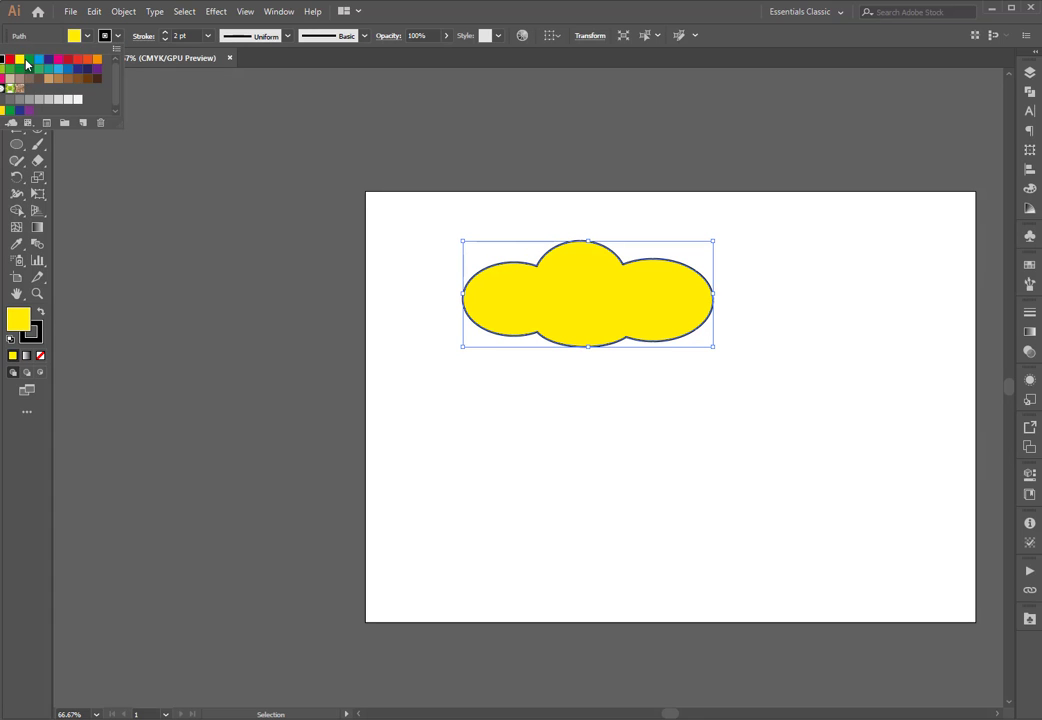
pyautogui.click(166, 33)
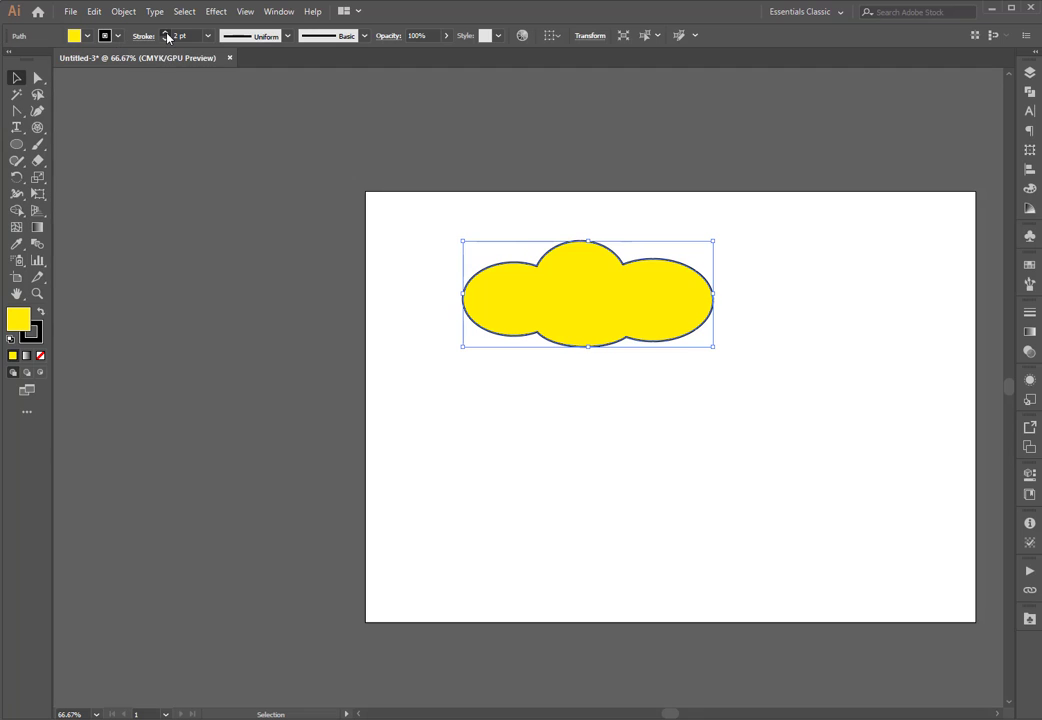
pyautogui.click(166, 33)
pyautogui.click(166, 33)
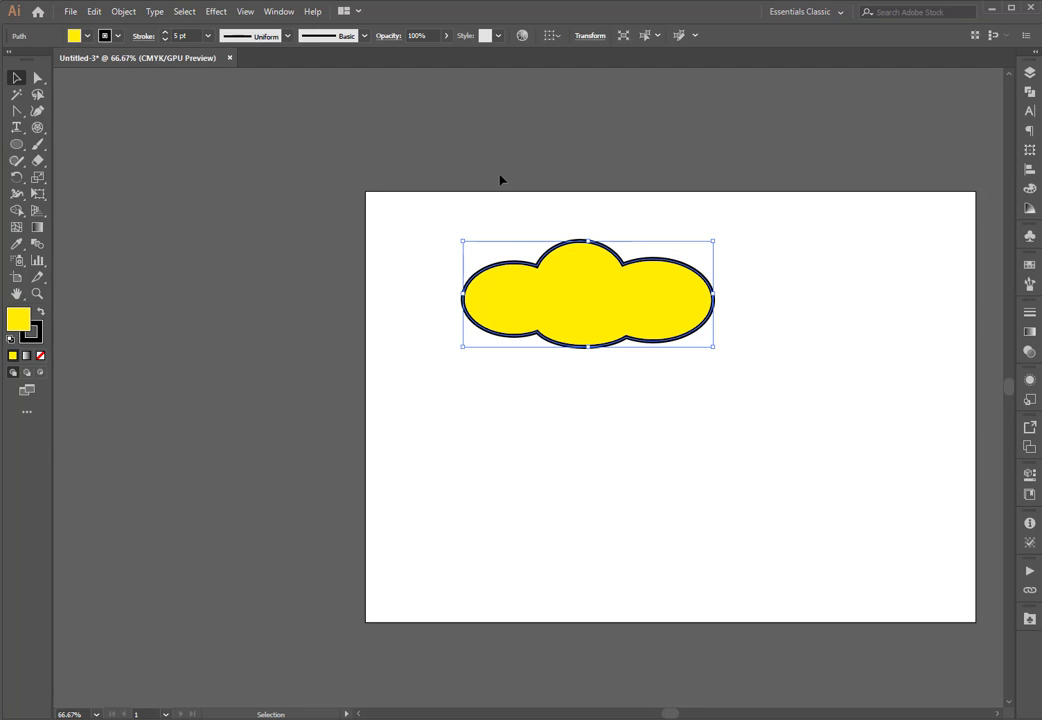
pyautogui.click(778, 260)
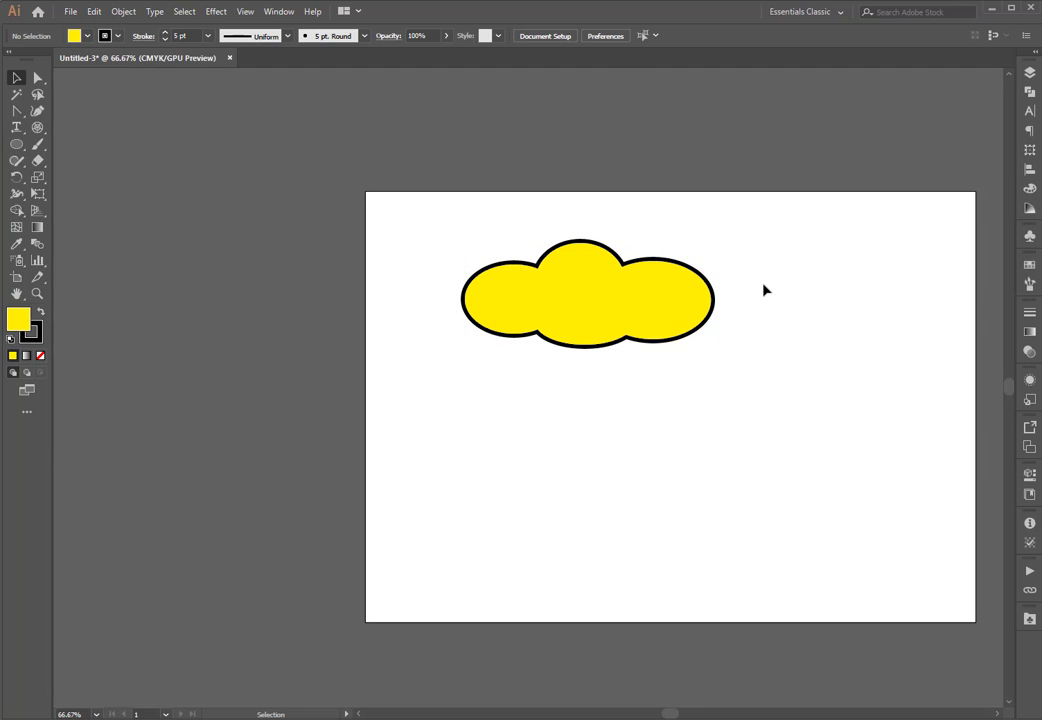
# Step: Delete the merged yellow cloud from the artboard
pyautogui.scroll(2, 764, 290)
pyautogui.scroll(-1, 764, 290)
pyautogui.click(548, 343)
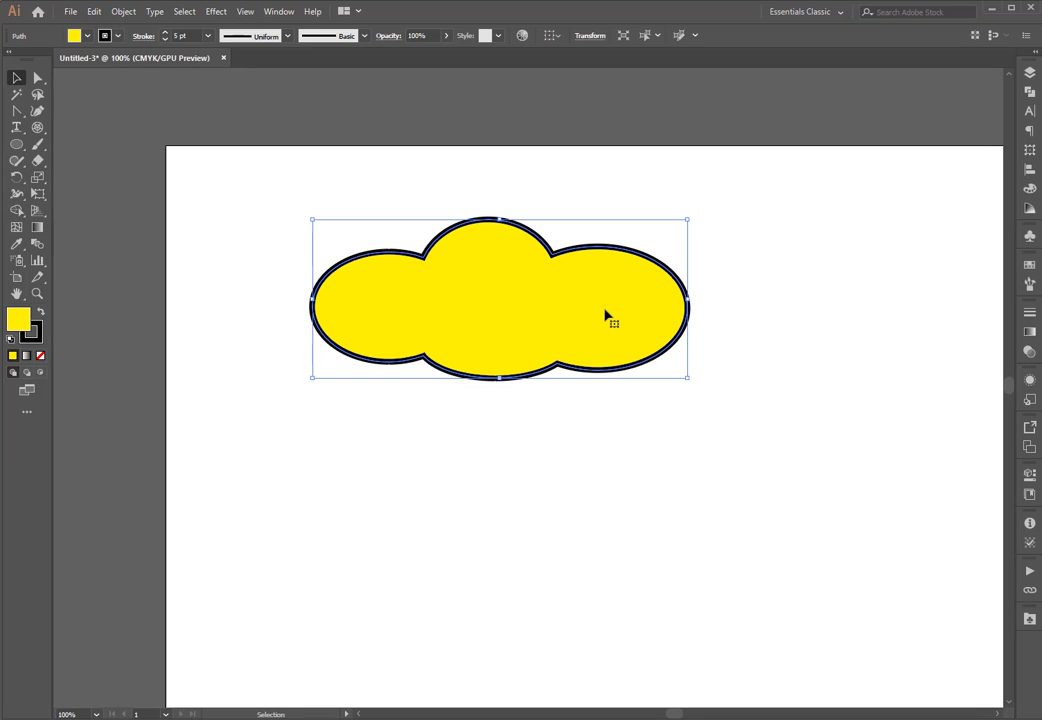
pyautogui.moveTo(605, 316); pyautogui.dragTo(562, 356)
pyautogui.press('Delete')
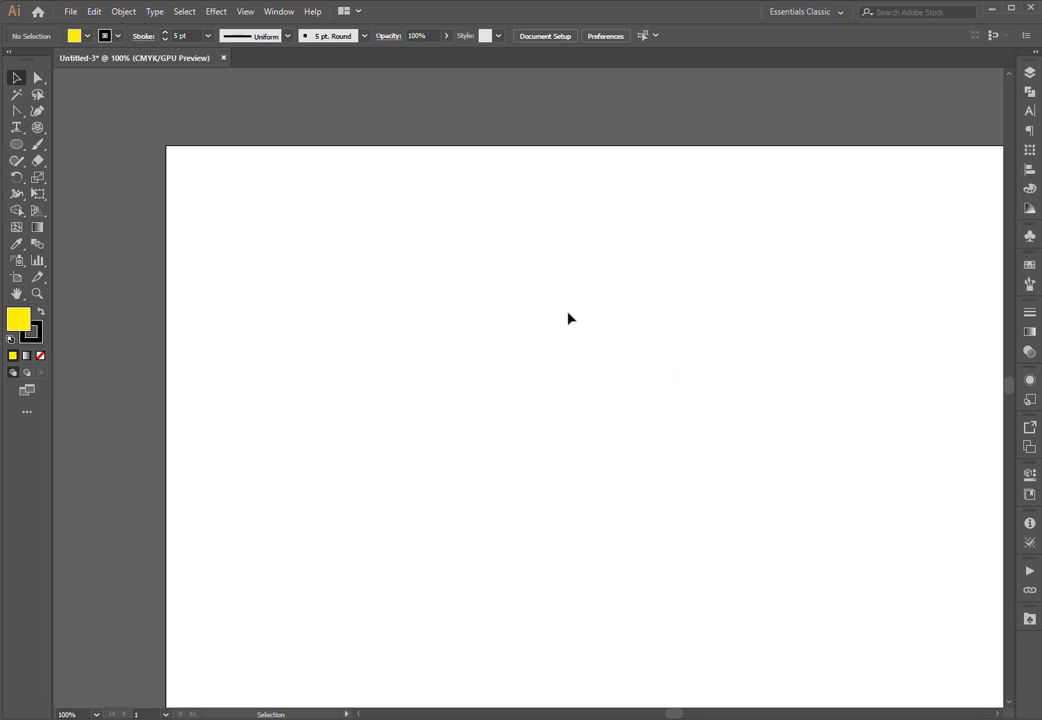
# Step: Draw a circle about 38 mm in diameter and place a copy level with it, well to its right
pyautogui.click(16, 143)
pyautogui.moveTo(281, 302); pyautogui.dragTo(399, 405)
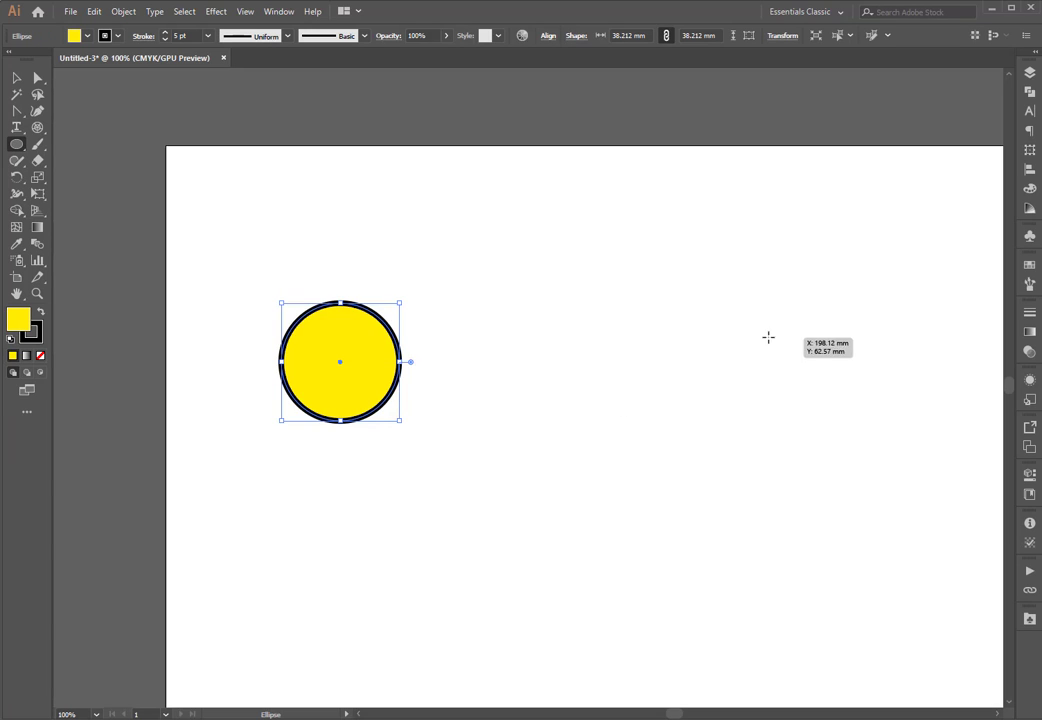
pyautogui.click(16, 77)
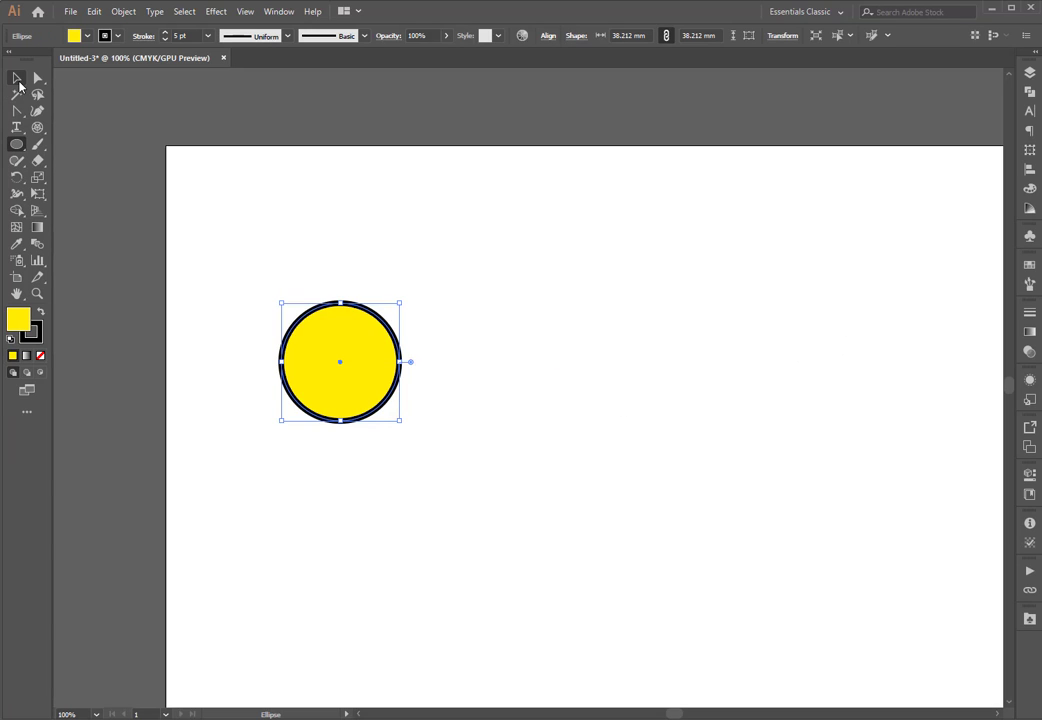
pyautogui.moveTo(372, 403); pyautogui.dragTo(893, 404)
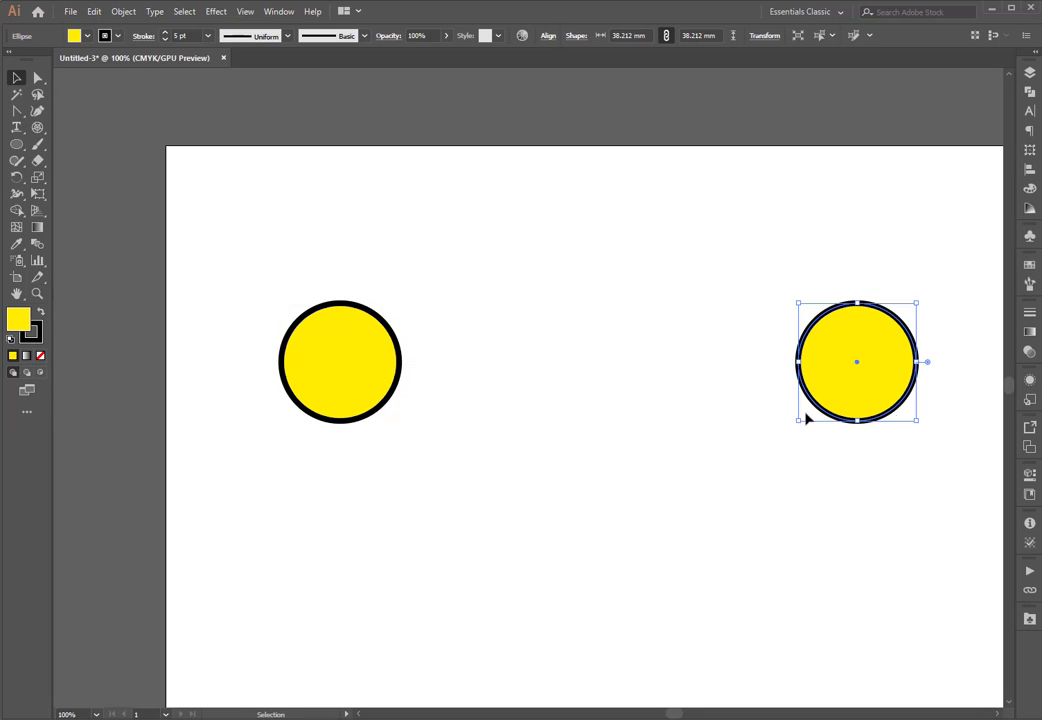
pyautogui.click(538, 456)
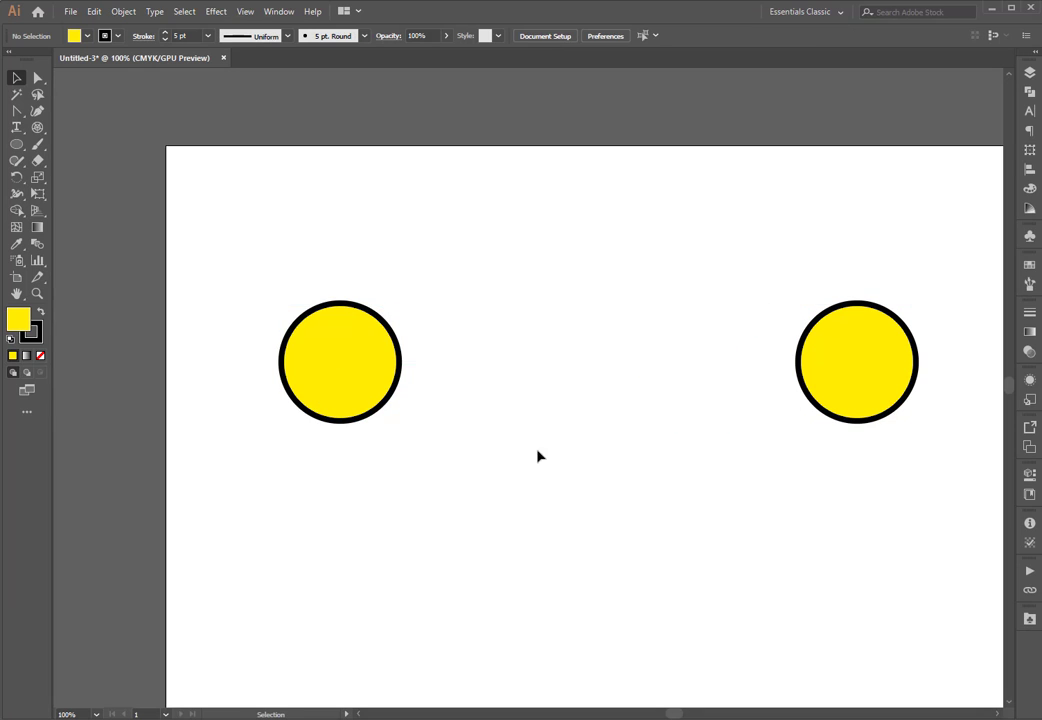
# Step: Draw a horizontal rounded rectangle with fully rounded ends from the centre of the left circle to the centre of the right circle
pyautogui.click(16, 144)
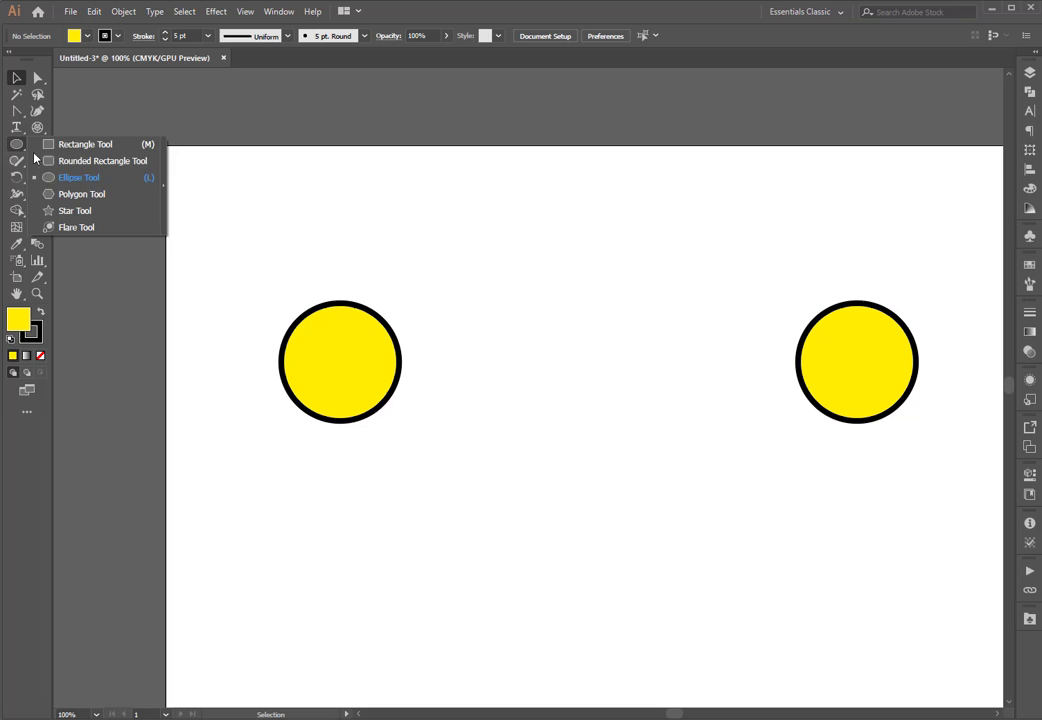
pyautogui.click(88, 161)
pyautogui.moveTo(337, 330)
pyautogui.mouseDown()
pyautogui.moveTo(396, 352)
pyautogui.moveTo(633, 388)
pyautogui.moveTo(872, 396)
pyautogui.moveTo(857, 396)
pyautogui.mouseUp()
pyautogui.moveTo(337, 362)
pyautogui.mouseDown()
pyautogui.moveTo(328, 364)
pyautogui.moveTo(336, 358)
pyautogui.mouseUp()
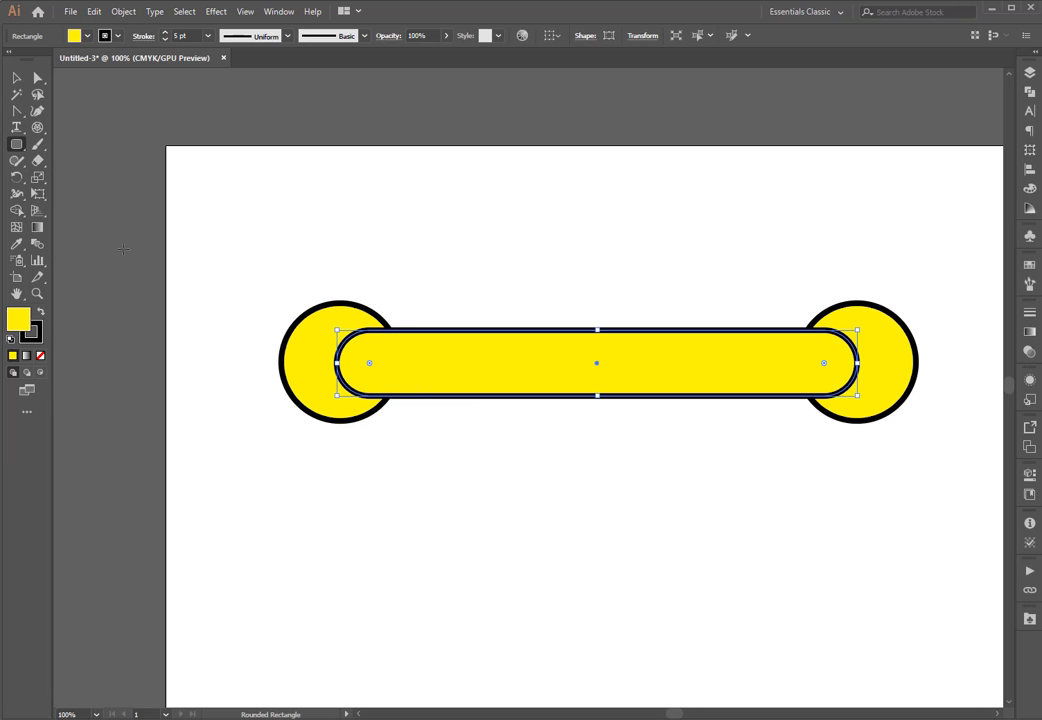
pyautogui.click(16, 77)
pyautogui.click(887, 230)
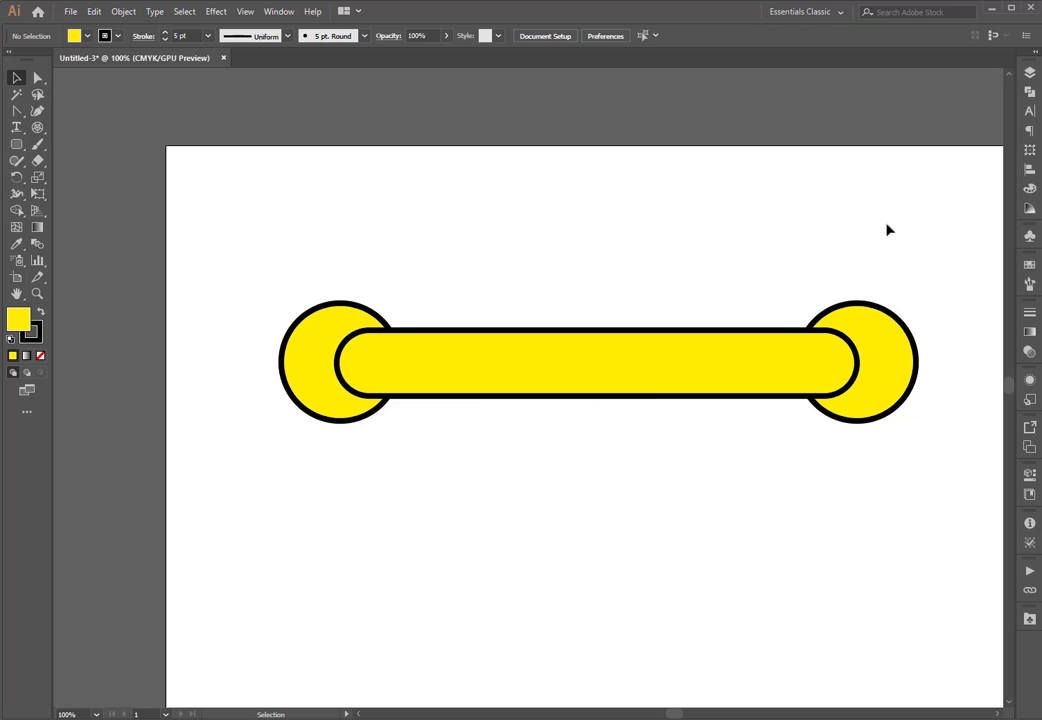
# Step: Select the left circle and the rounded rectangle and merge them with the Shape Builder tool
pyautogui.moveTo(905, 218); pyautogui.dragTo(332, 482)
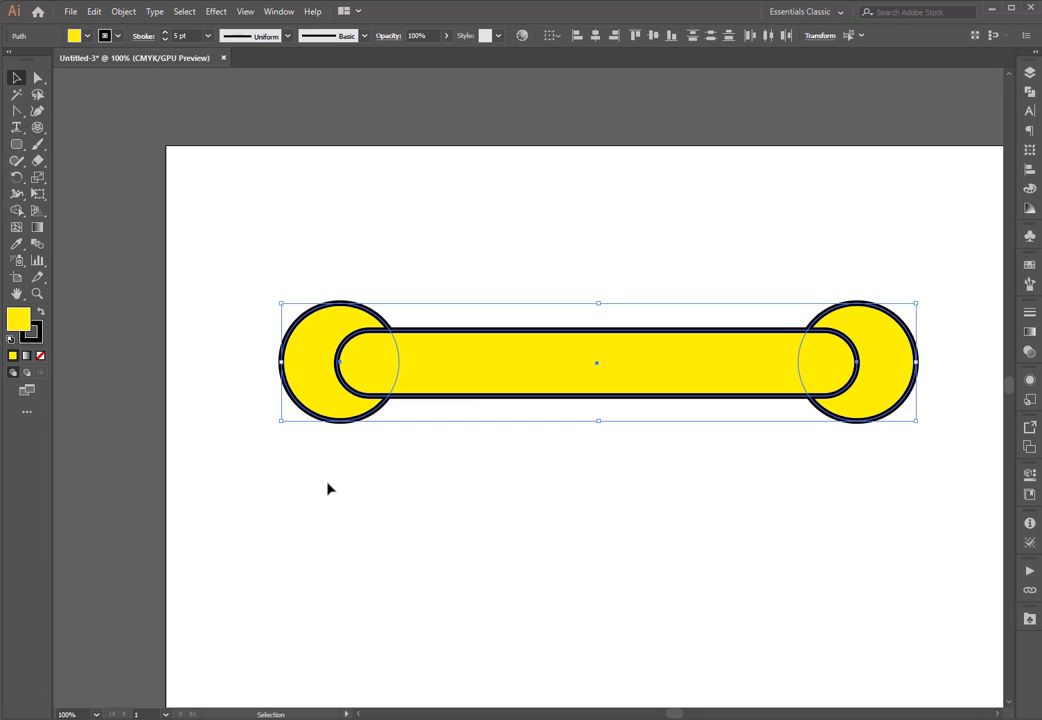
pyautogui.click(271, 229)
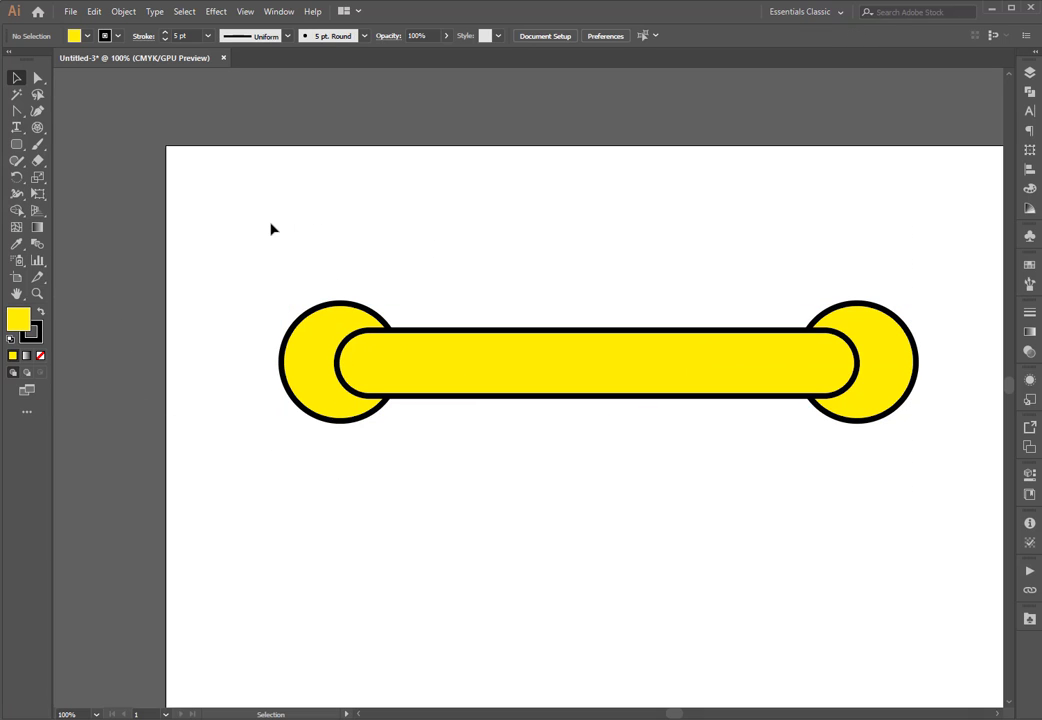
pyautogui.moveTo(267, 265); pyautogui.dragTo(442, 488)
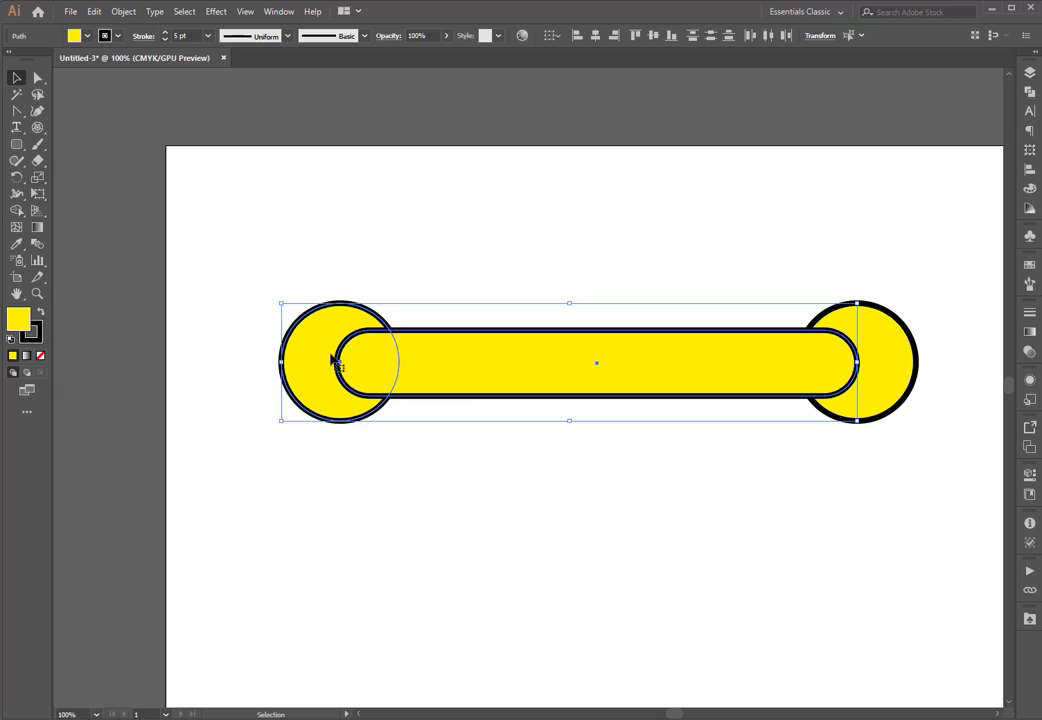
pyautogui.click(15, 210)
pyautogui.moveTo(325, 352)
pyautogui.mouseDown()
pyautogui.moveTo(380, 375)
pyautogui.moveTo(448, 368)
pyautogui.mouseUp()
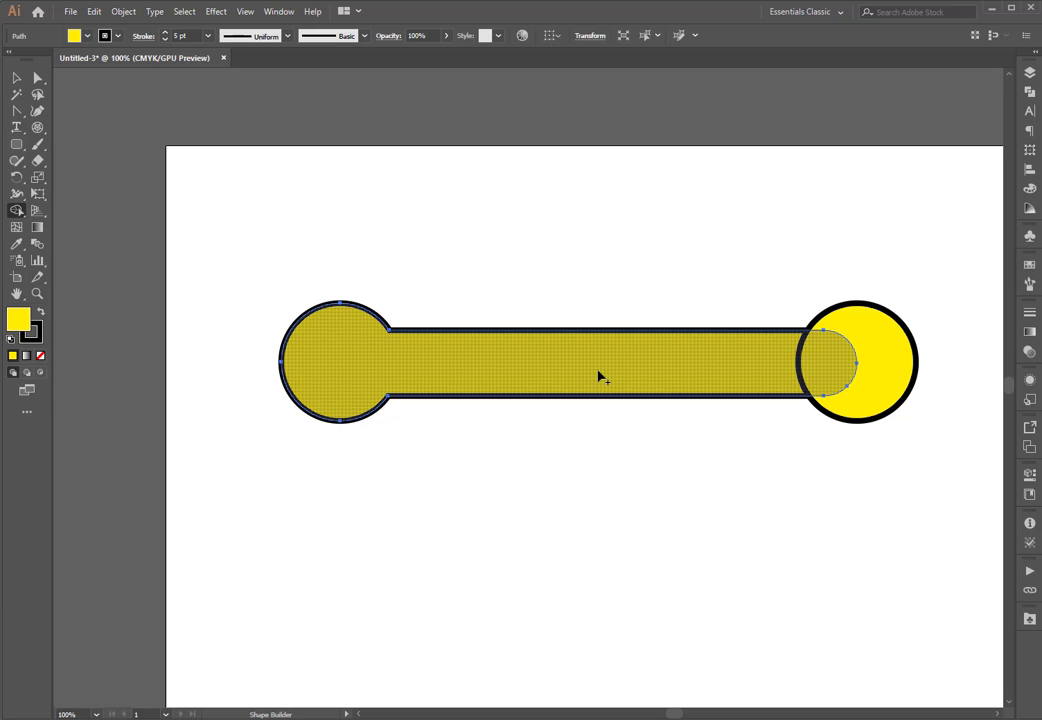
# Step: Select the merged piece and the right circle and unite them into one dumbbell shape with the Shape Builder tool
pyautogui.click(17, 80)
pyautogui.click(765, 251)
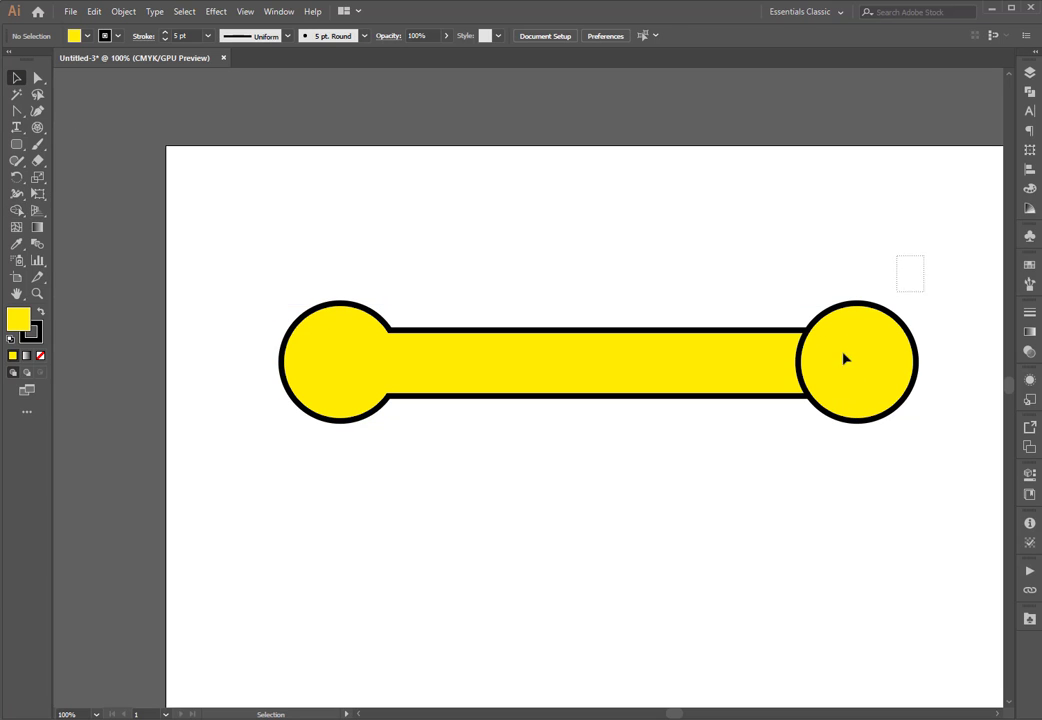
pyautogui.click(844, 358)
pyautogui.click(17, 210)
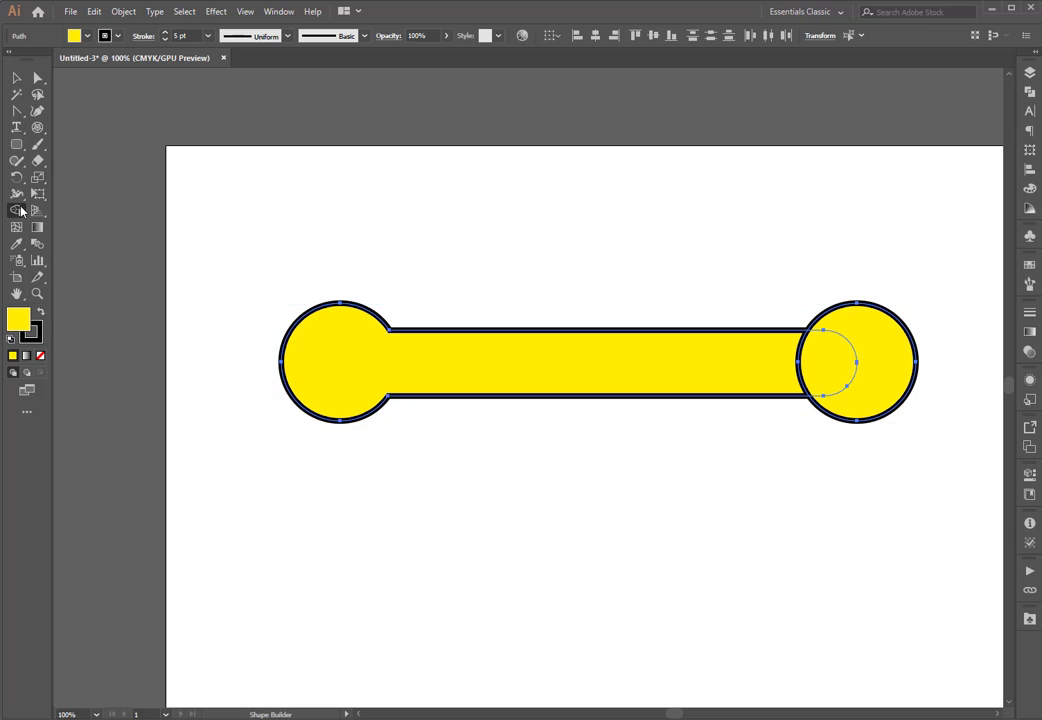
pyautogui.moveTo(730, 358)
pyautogui.mouseDown()
pyautogui.moveTo(884, 364)
pyautogui.moveTo(836, 471)
pyautogui.mouseUp()
pyautogui.press('v')
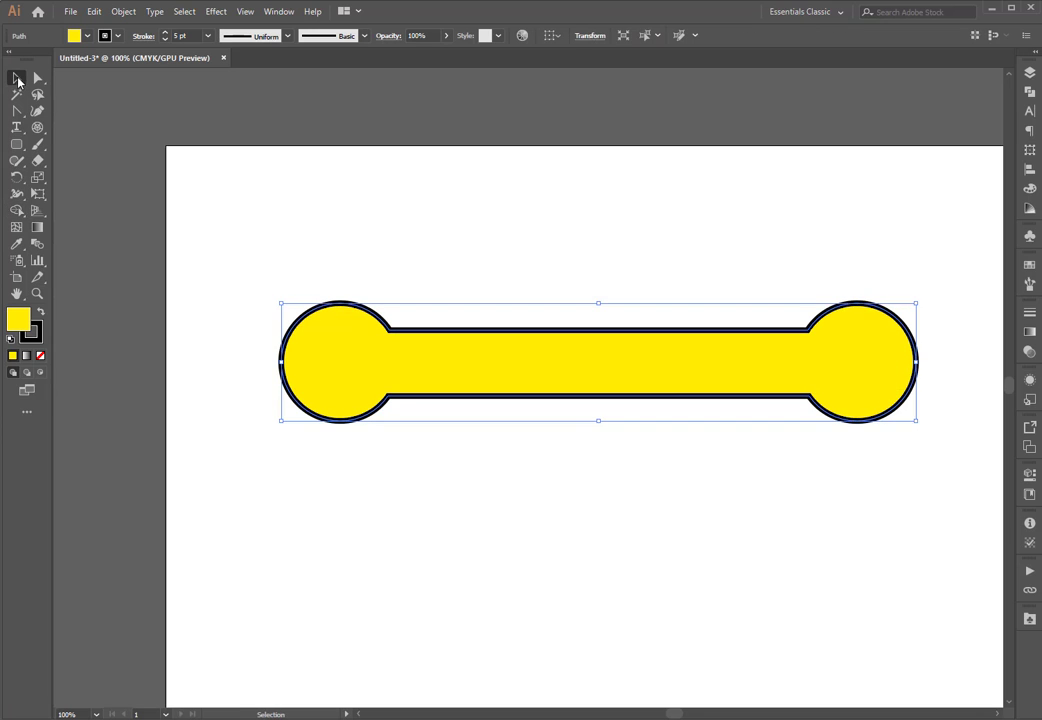
pyautogui.click(844, 235)
# Step: Move the merged dumbbell shape slightly down and to the left on the artboard
pyautogui.click(740, 360)
pyautogui.click(648, 519)
pyautogui.click(588, 381)
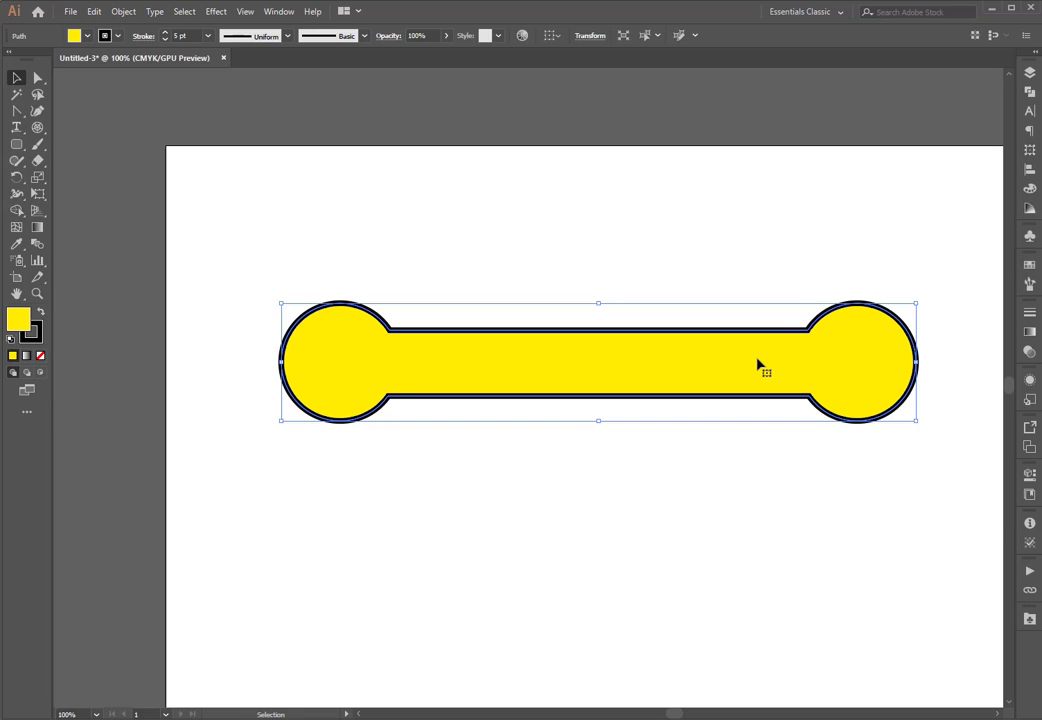
pyautogui.moveTo(757, 363); pyautogui.dragTo(635, 370)
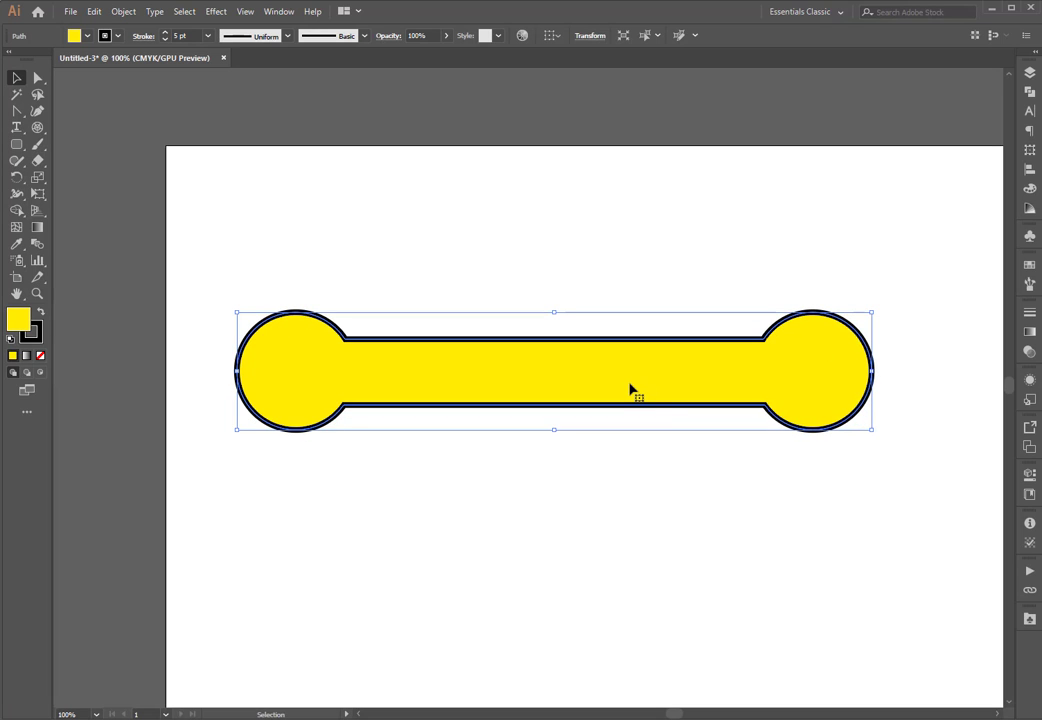
# Step: Open the dumbbell shape in isolation mode to check that it is a single path, and exit isolation mode
pyautogui.click(337, 251)
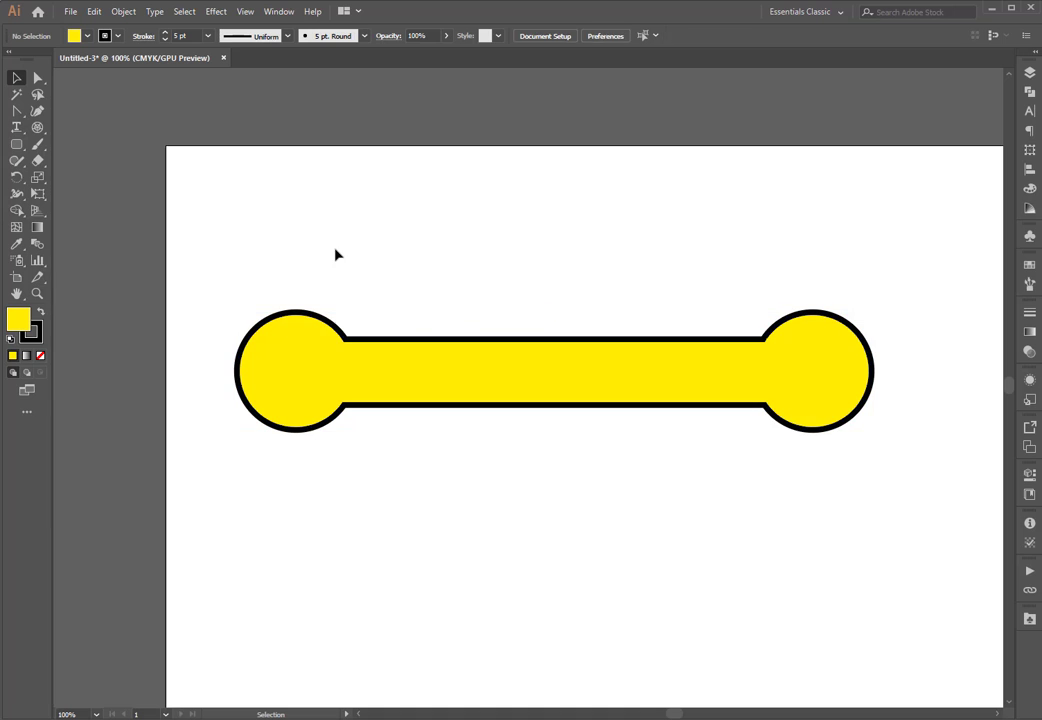
pyautogui.click(272, 362)
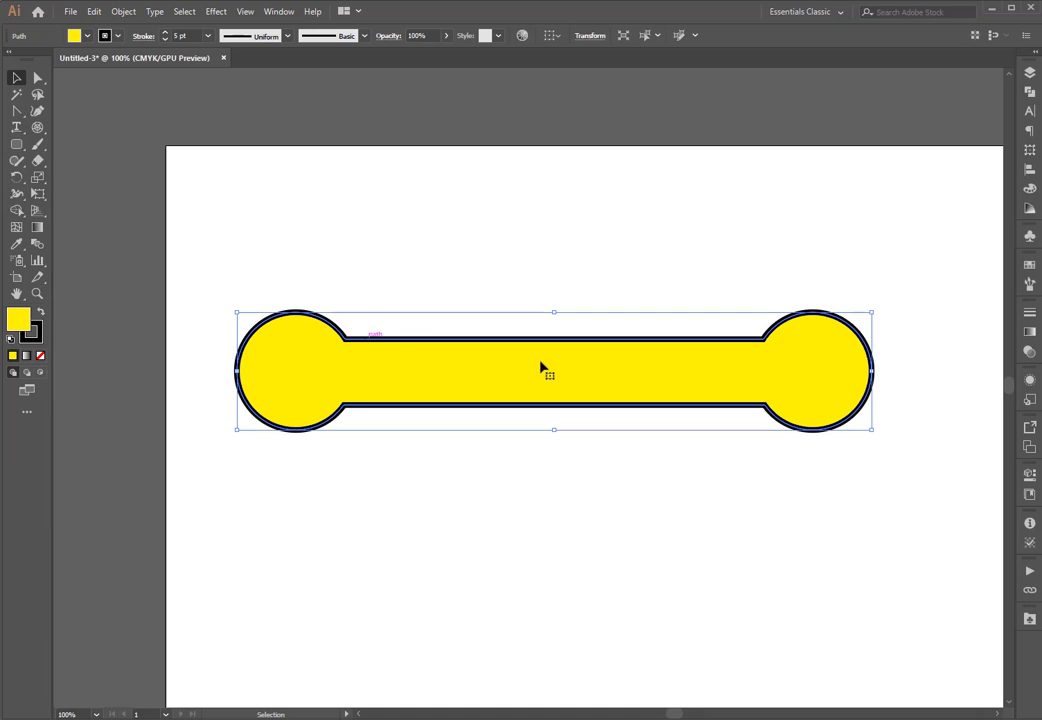
pyautogui.doubleClick(820, 371)
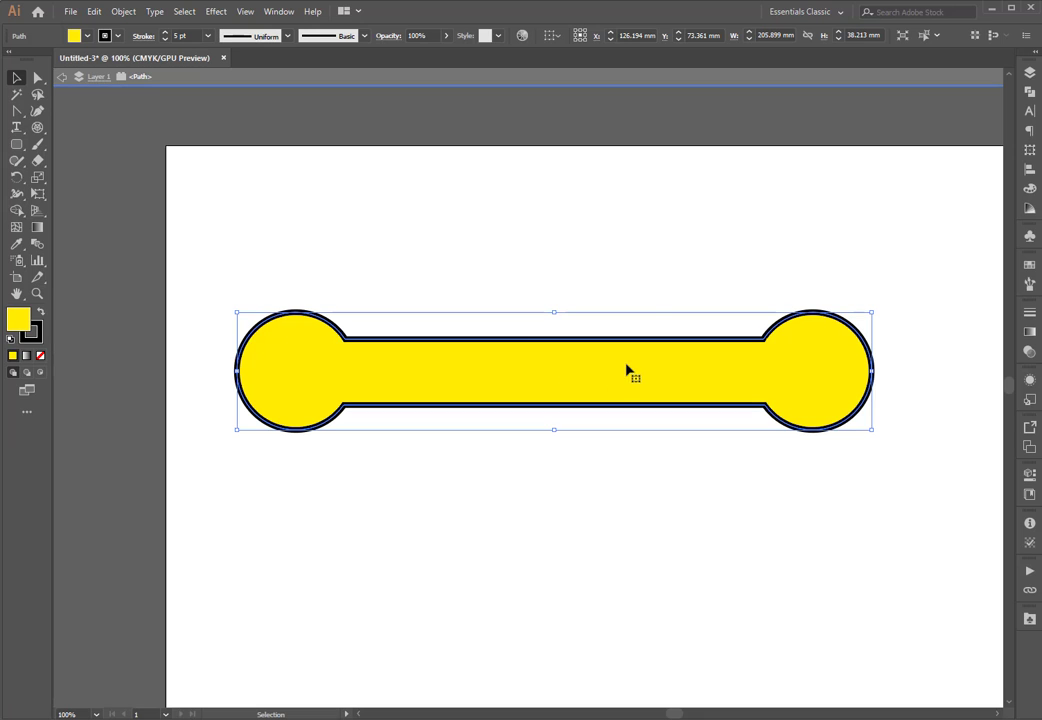
pyautogui.click(623, 232)
pyautogui.doubleClick(623, 232)
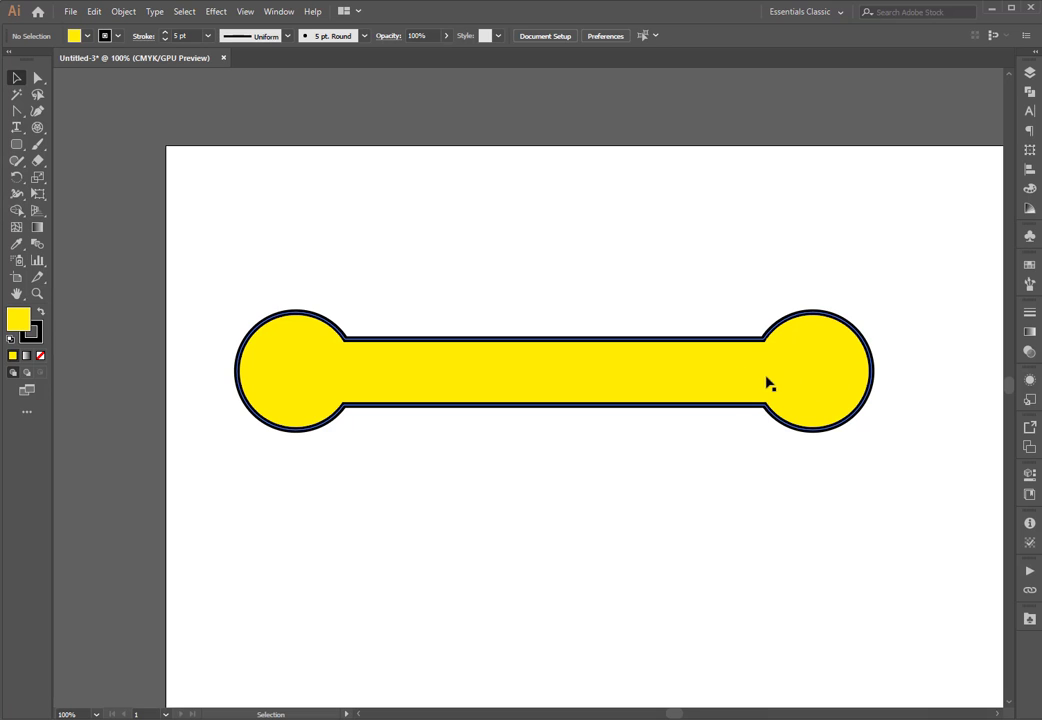
pyautogui.click(586, 383)
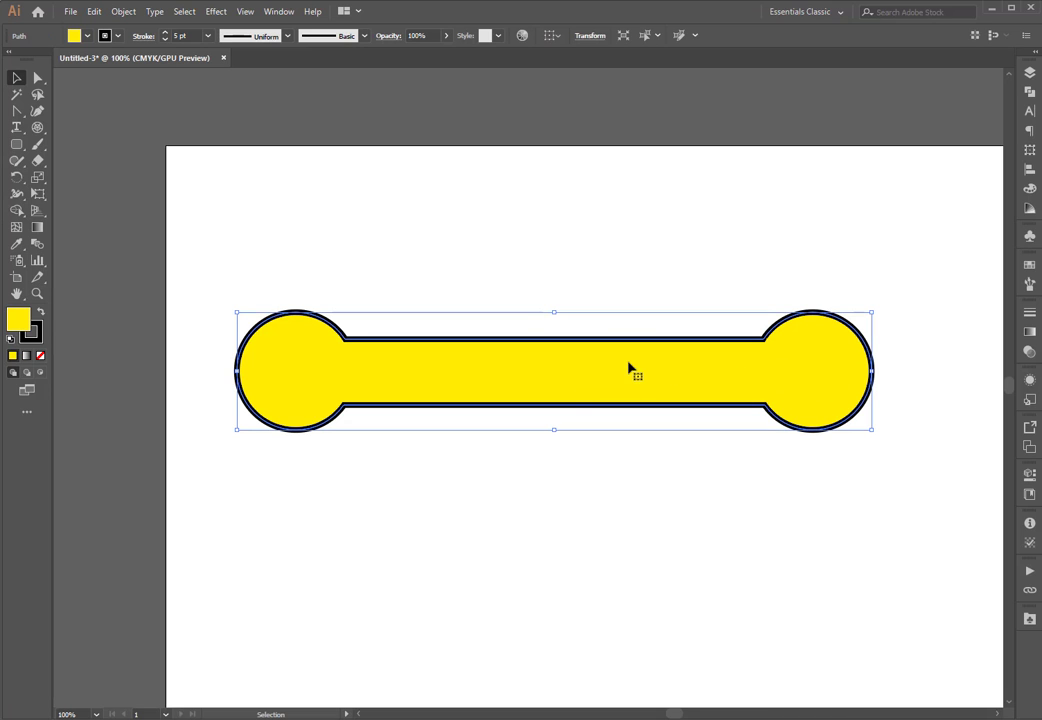
# Step: Move the dumbbell shape around the artboard and place it closer to the upper edge
pyautogui.moveTo(682, 381); pyautogui.dragTo(719, 318)
pyautogui.moveTo(687, 266); pyautogui.dragTo(719, 414)
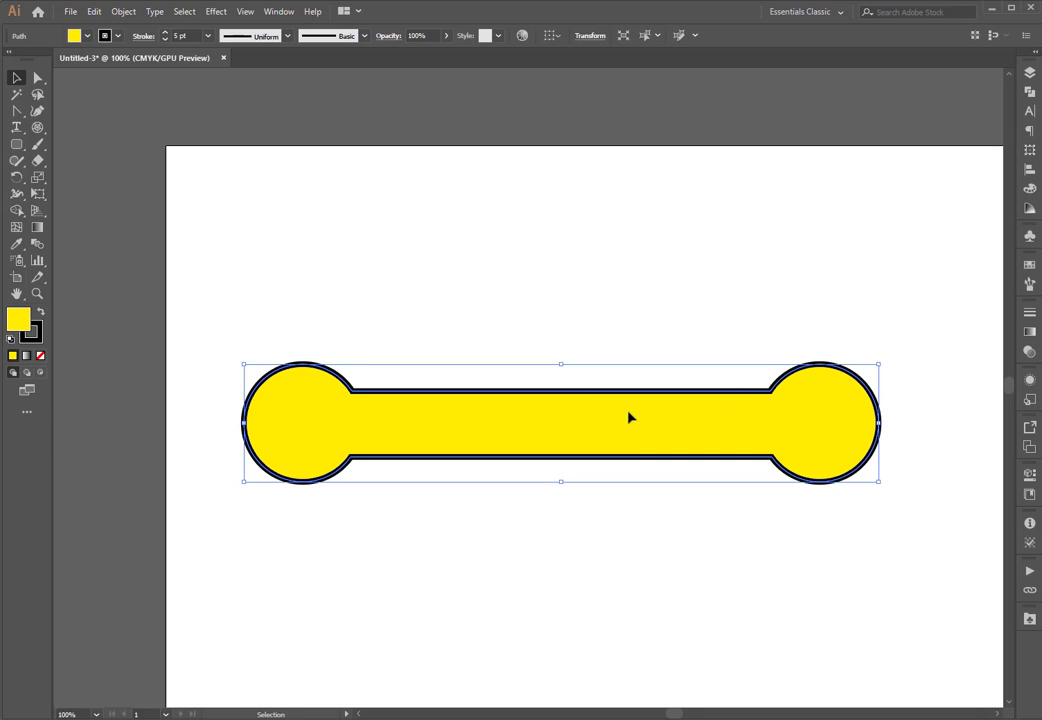
pyautogui.moveTo(628, 419); pyautogui.dragTo(612, 303)
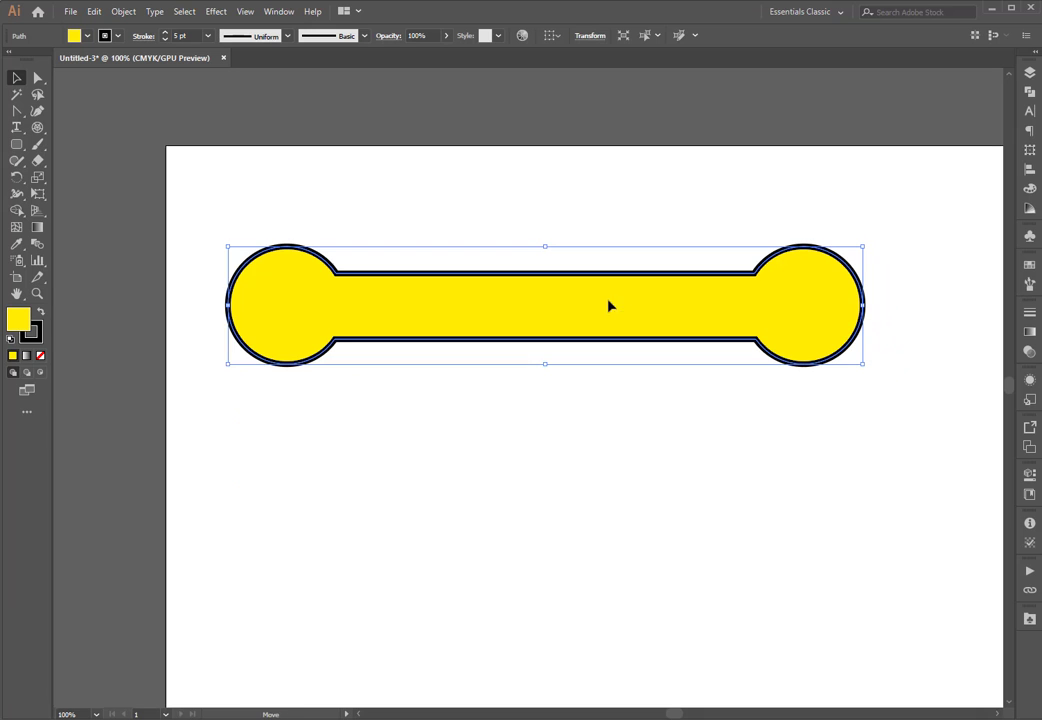
pyautogui.click(770, 211)
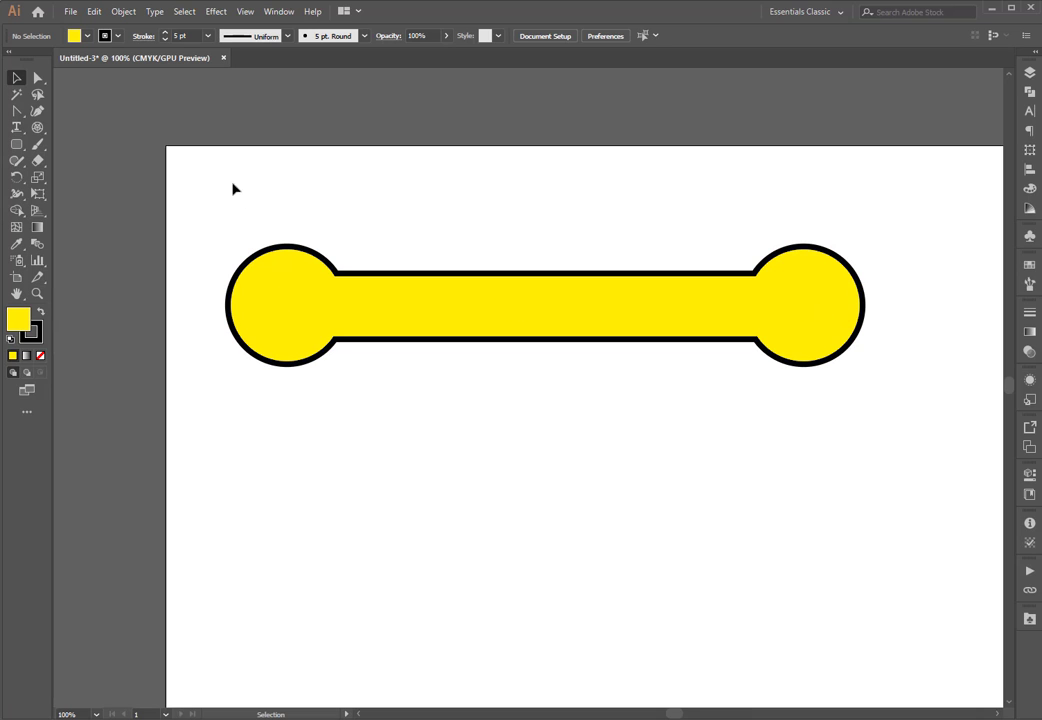
# Step: Select the whole dumbbell shape and move it straight down towards the middle of the artboard
pyautogui.moveTo(226, 160); pyautogui.dragTo(865, 398)
pyautogui.click(793, 433)
pyautogui.click(579, 319)
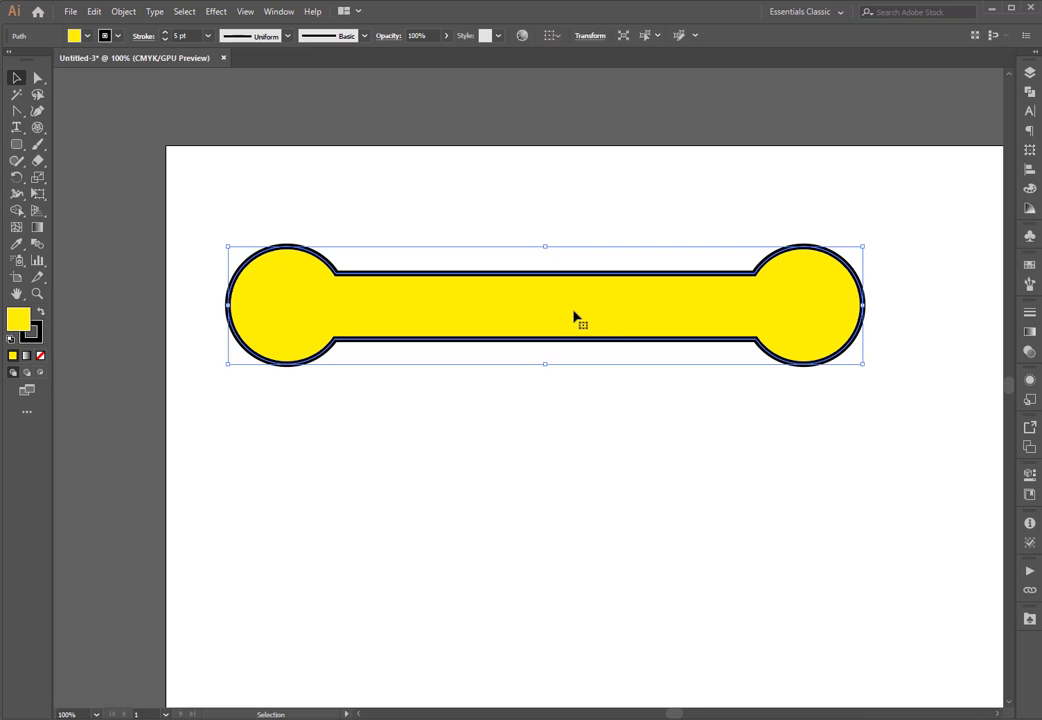
pyautogui.doubleClick(582, 318)
pyautogui.moveTo(607, 314); pyautogui.dragTo(602, 435)
# Step: Select the dumbbell shape and delete it from the artboard
pyautogui.doubleClick(552, 266)
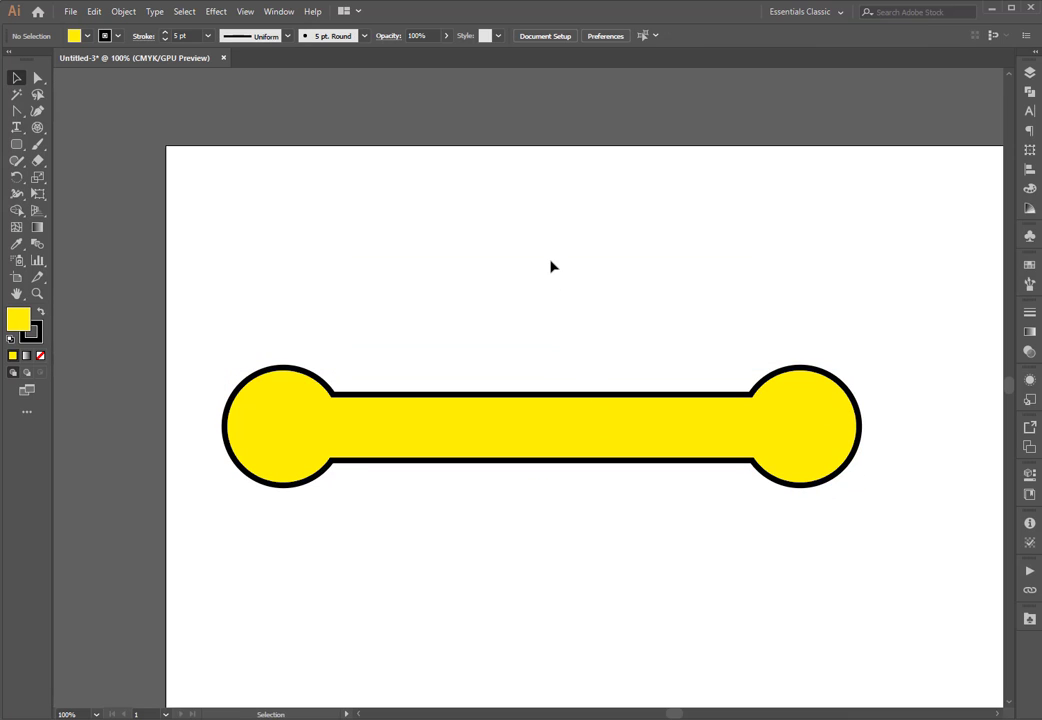
pyautogui.moveTo(645, 288); pyautogui.dragTo(441, 589)
pyautogui.press('Delete')
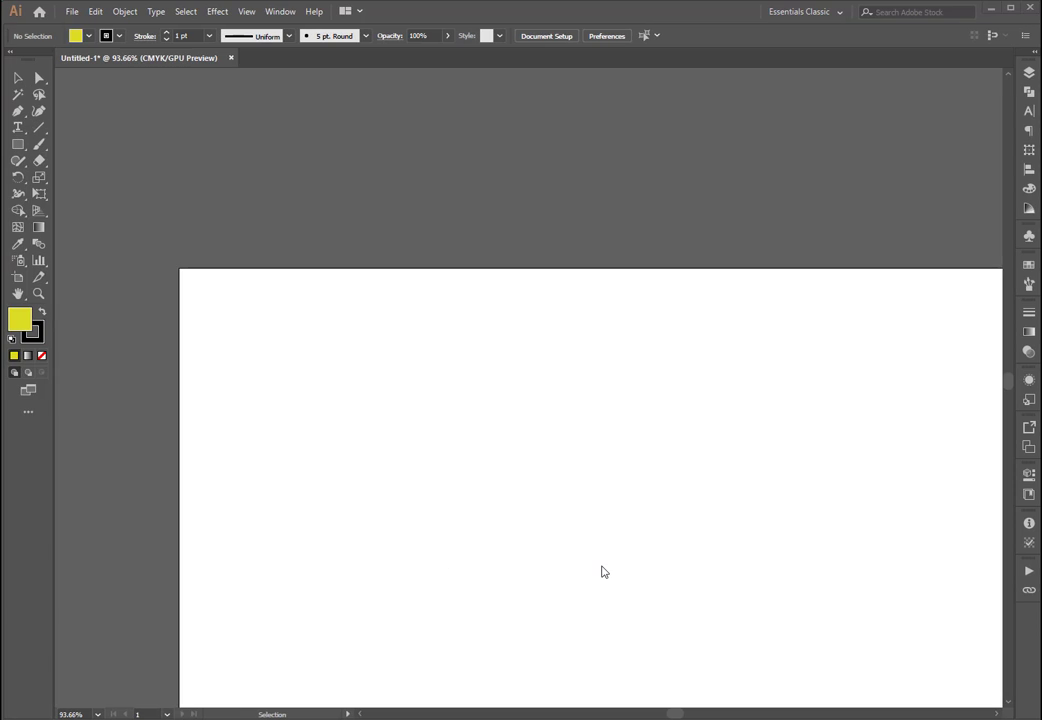